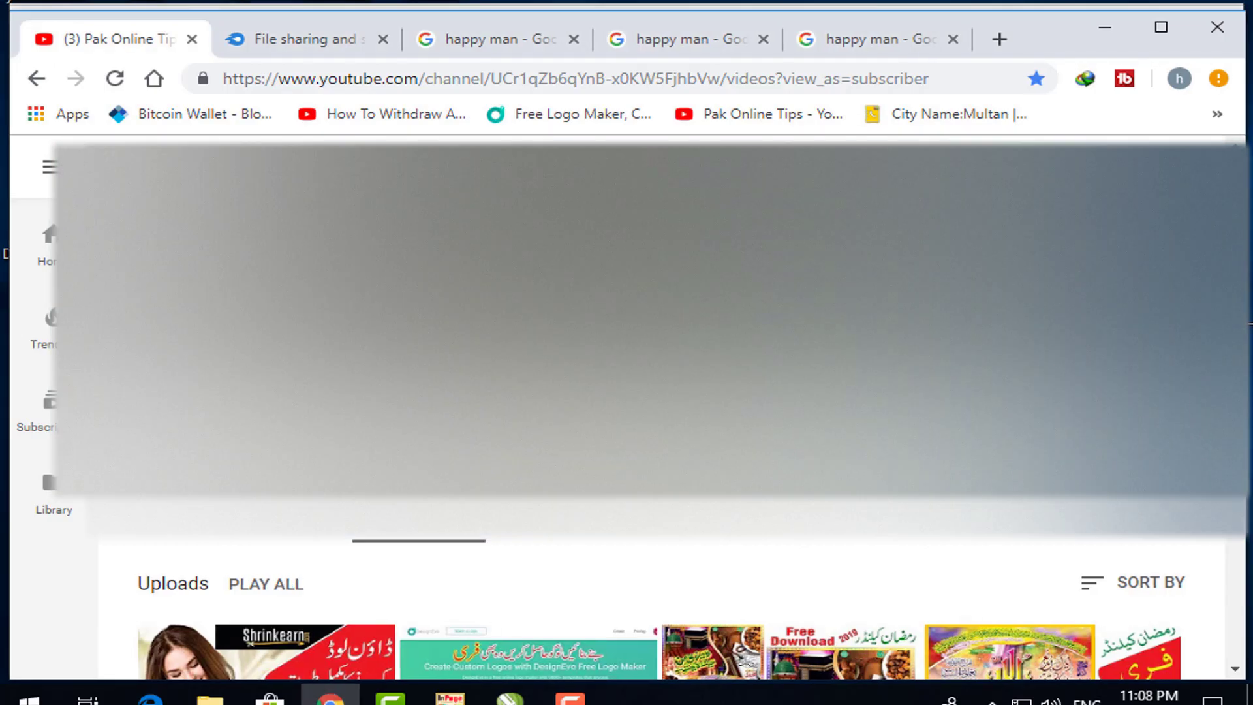
Step: Open the ARABIC FONTS collection in the All font folder and scroll through its font files
drag(1248, 336, 1252, 323)
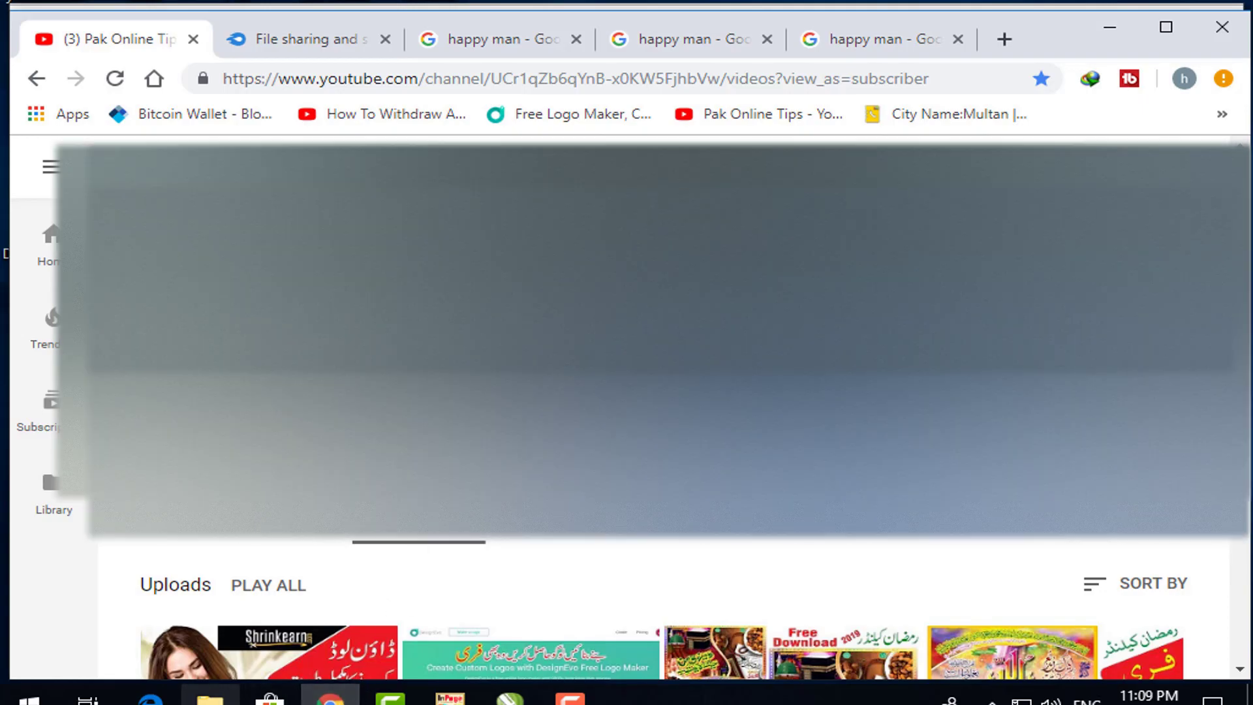
click(210, 697)
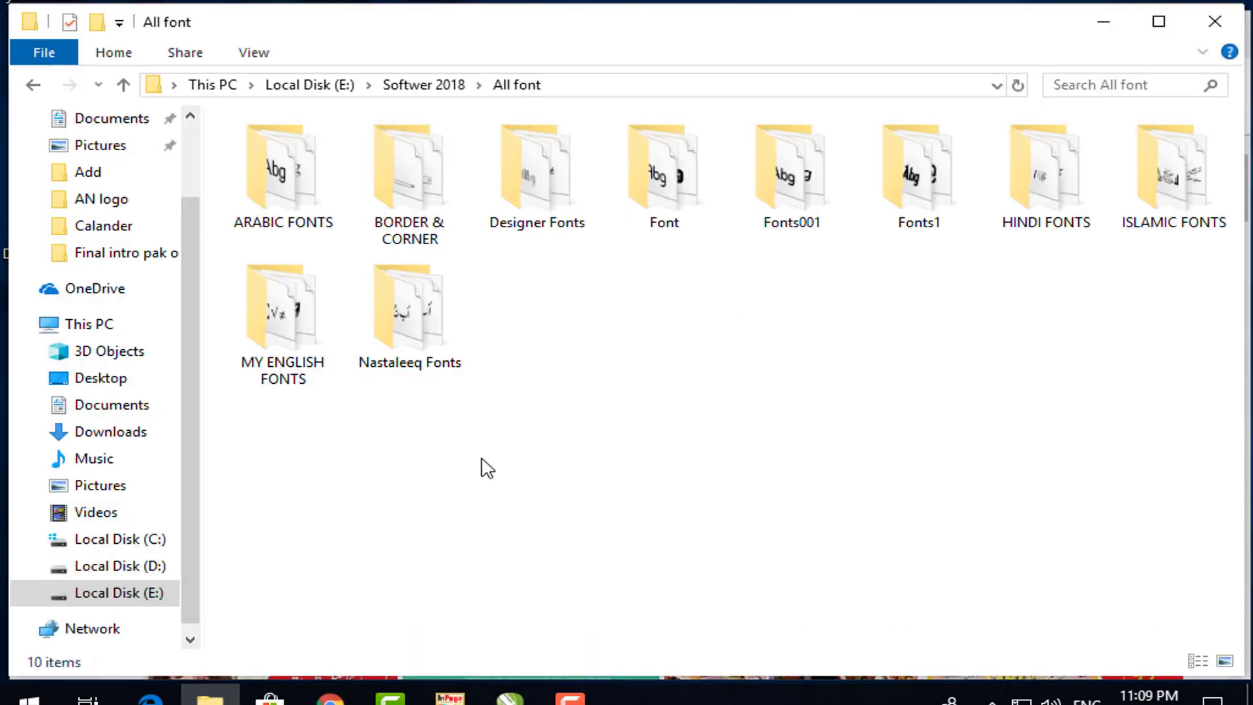
double_click(305, 209)
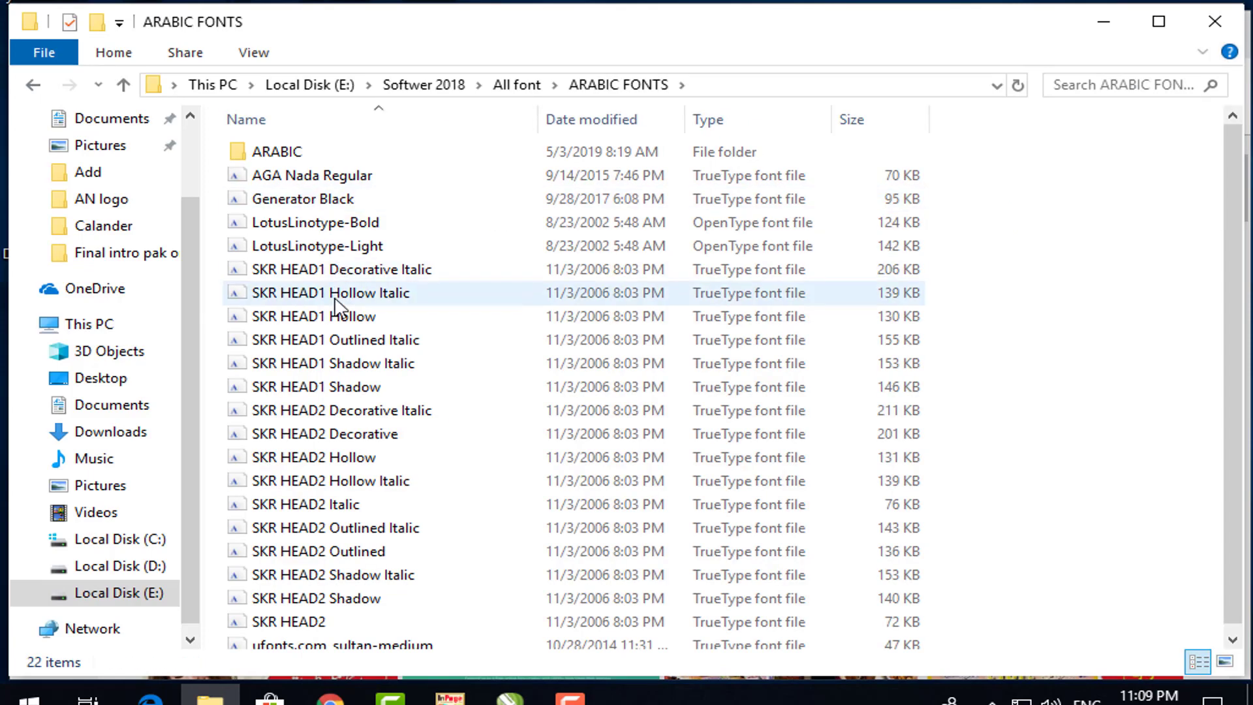
click(336, 297)
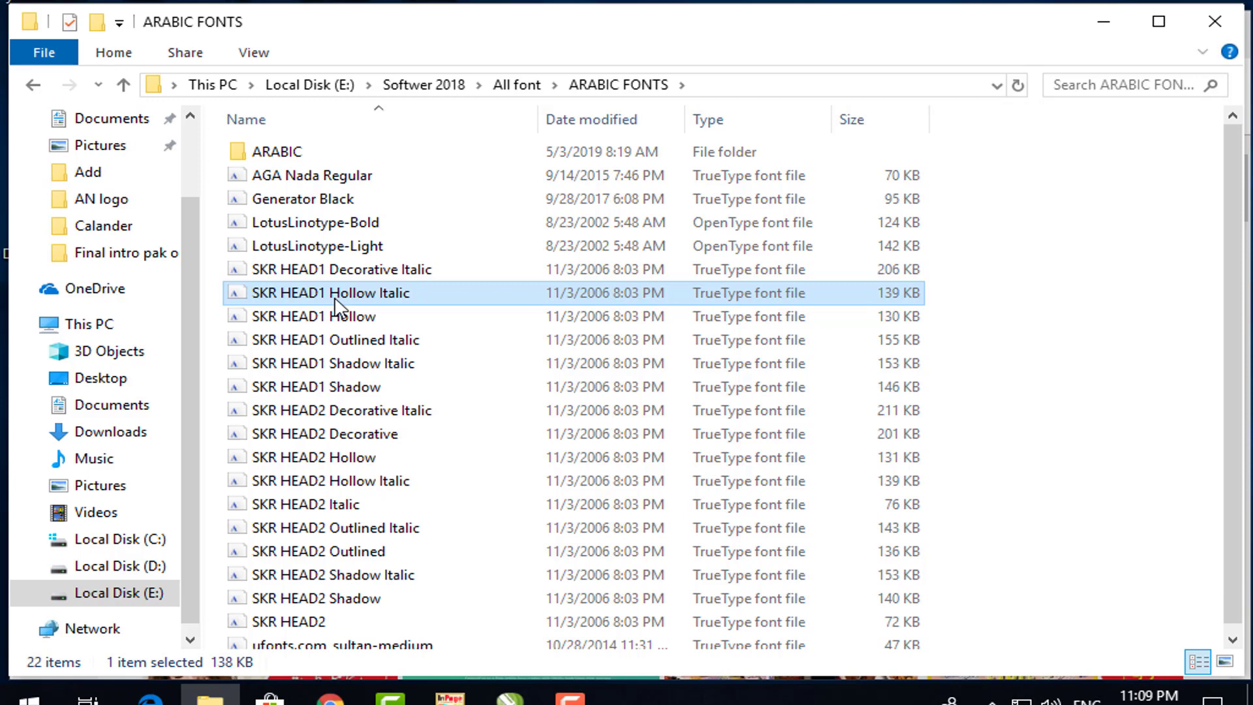
ctrl+scroll(335, 305, up, 1)
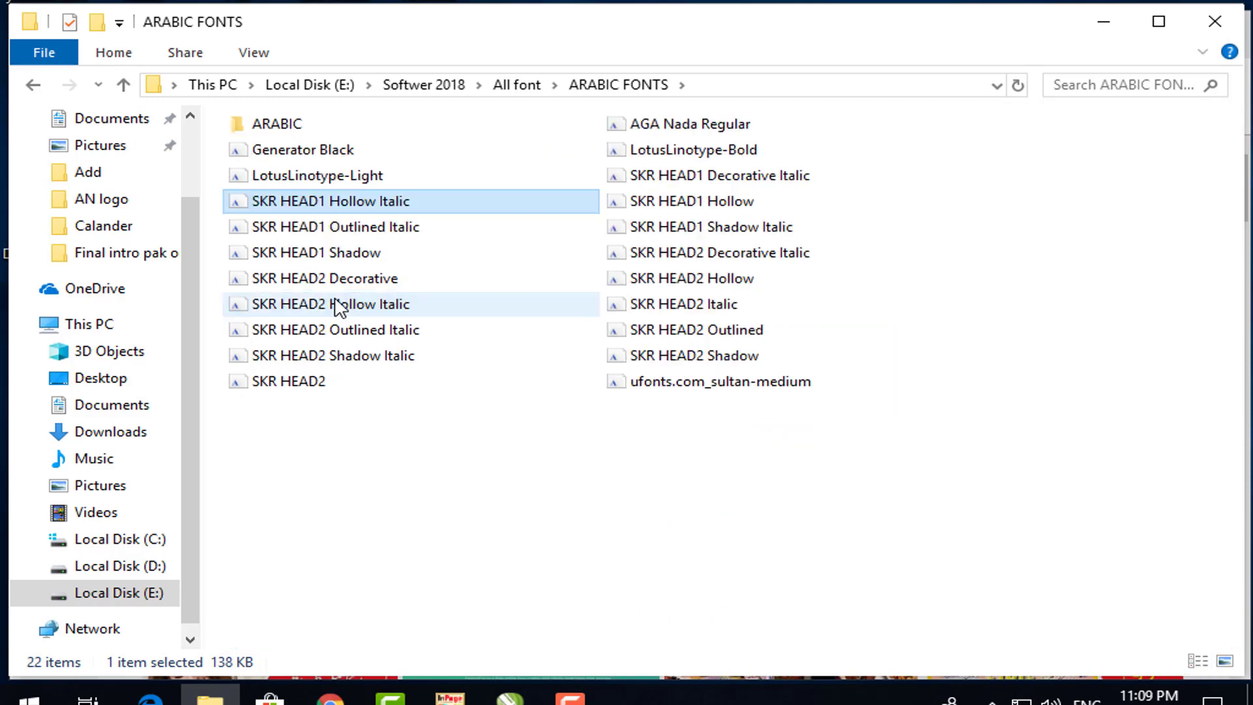
ctrl+scroll(335, 304, up, 1)
ctrl+scroll(335, 304, up, 1)
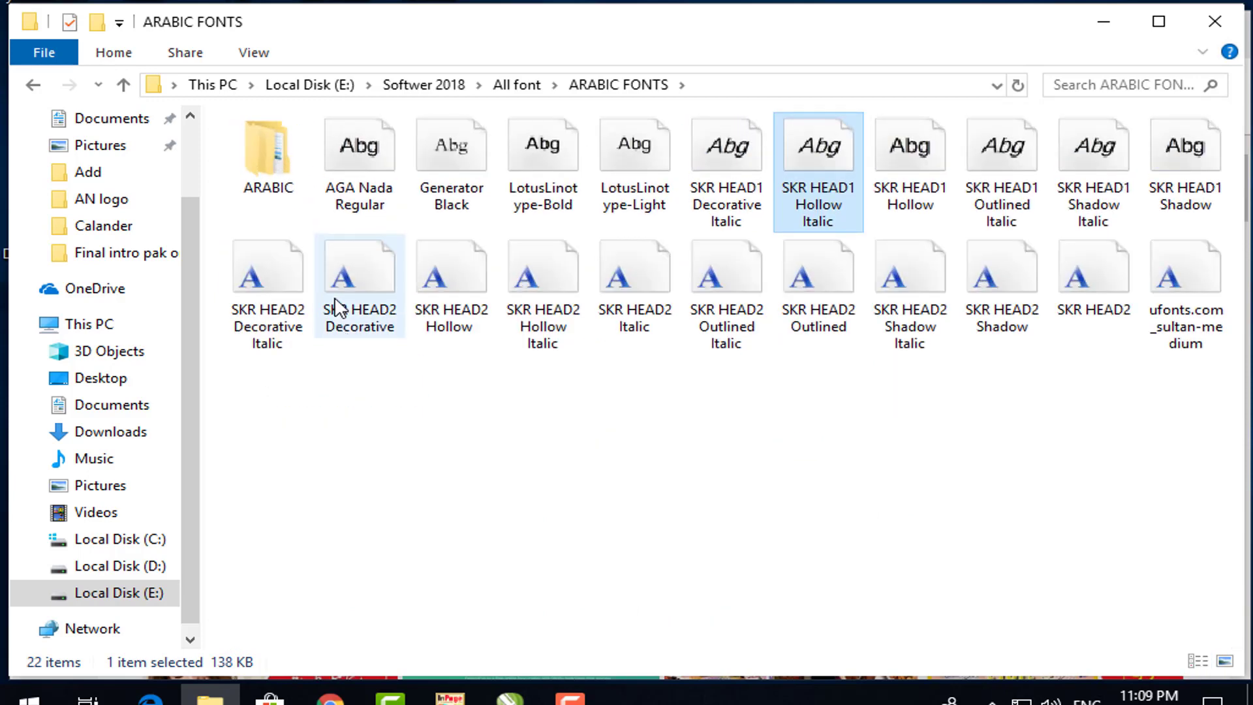
Step: Browse the ARABIC, arbic fonf and Fonts subfolders, then return to the All font folder
double_click(286, 172)
double_click(289, 157)
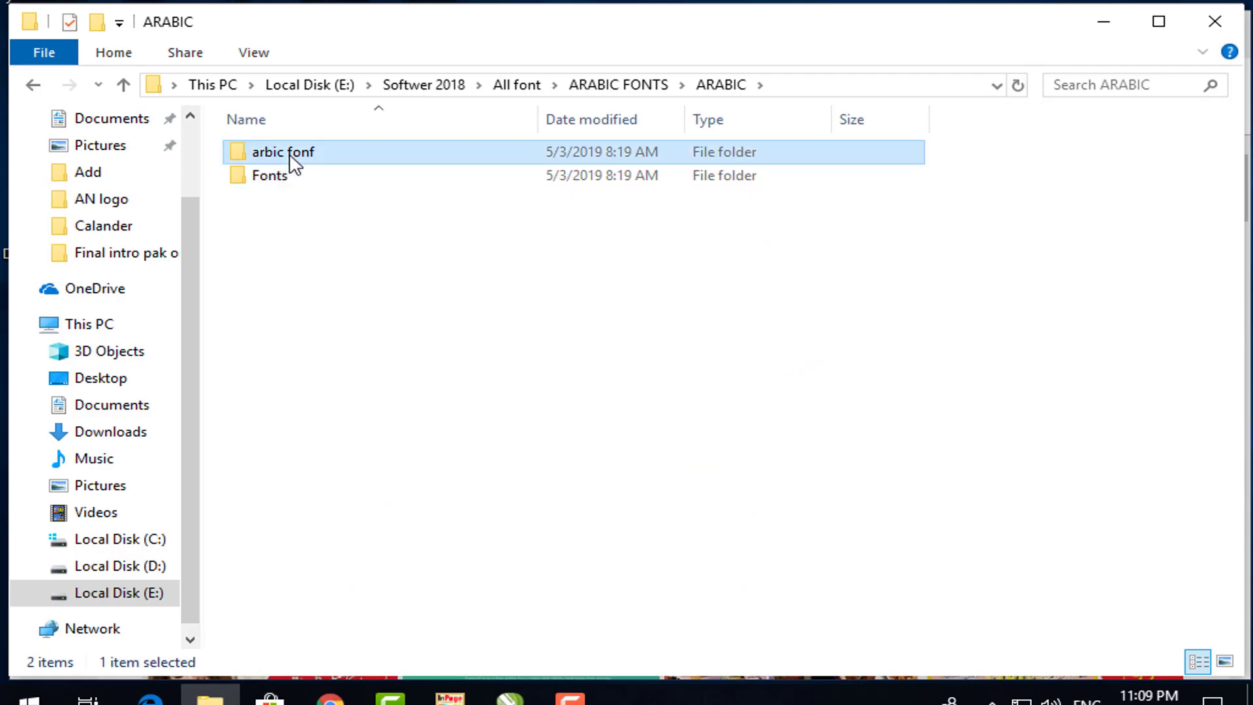
click(292, 182)
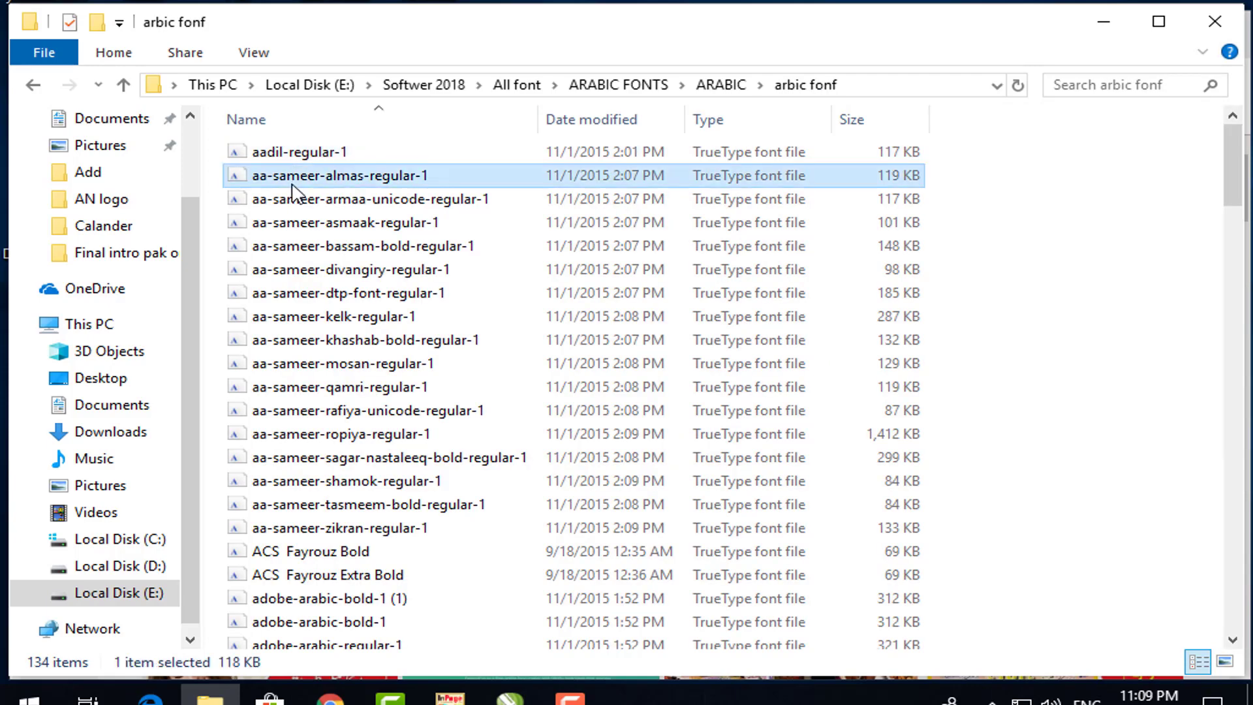
key(BackSpace)
double_click(291, 182)
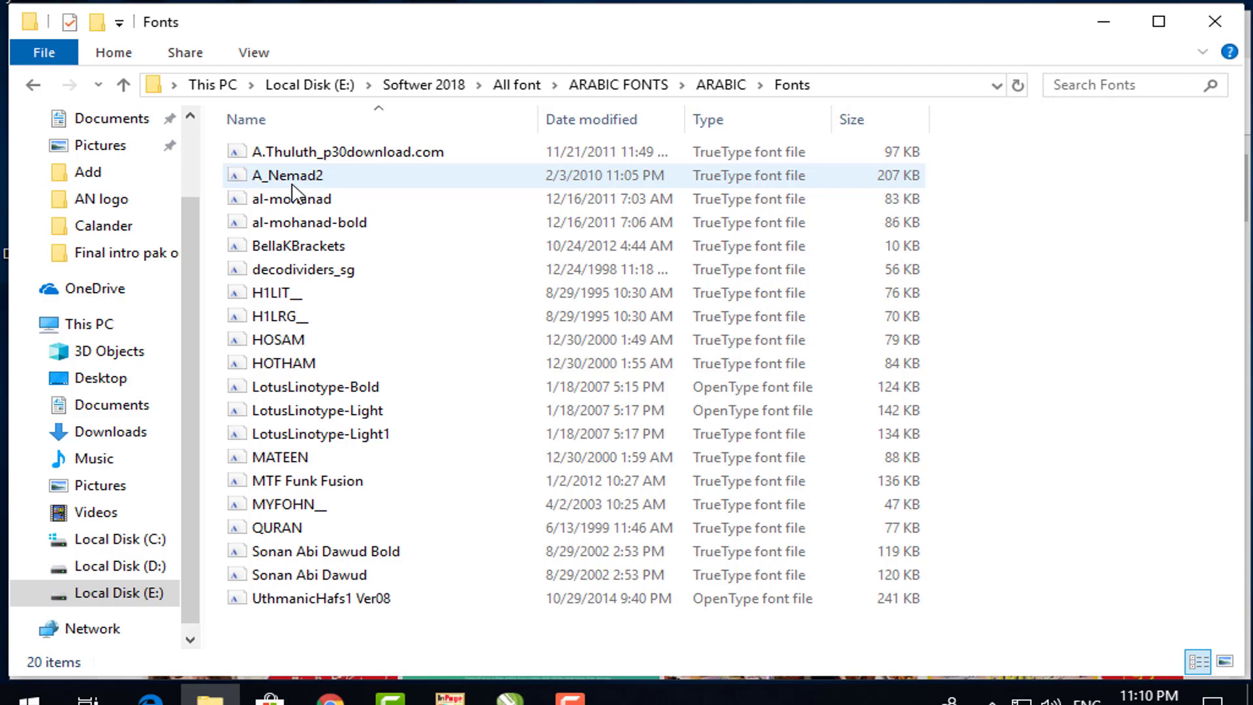
key(BackSpace)
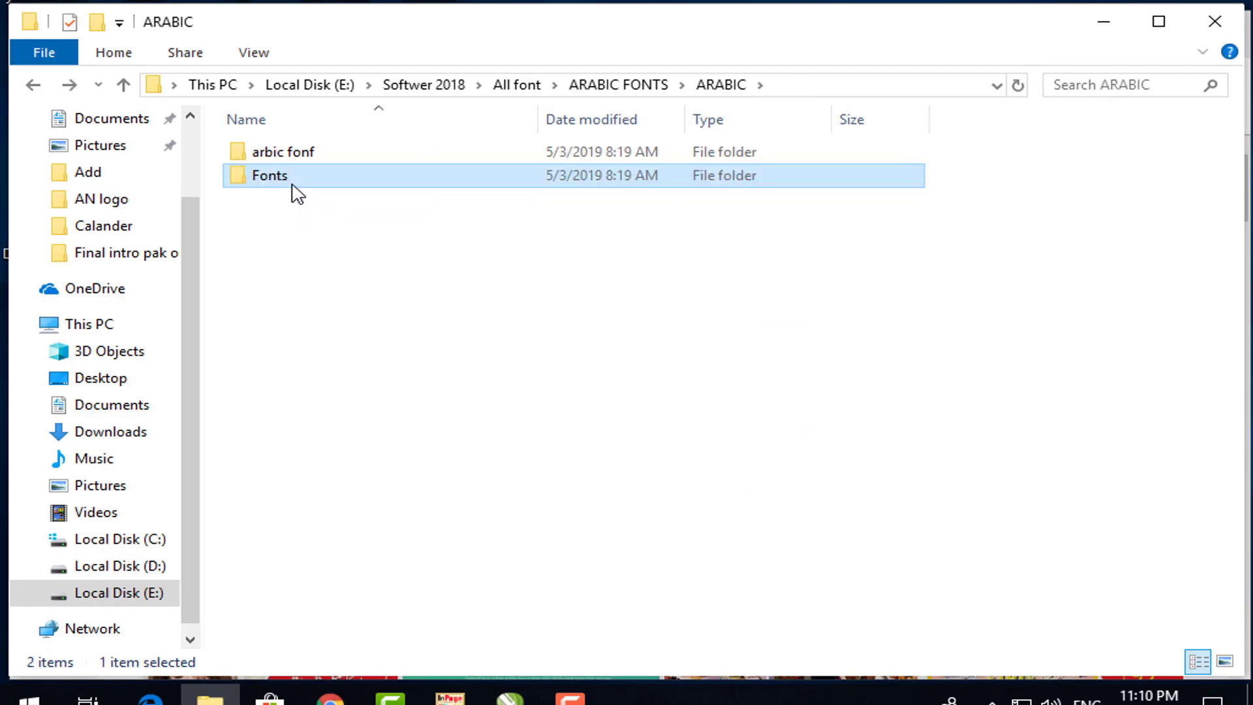
key(BackSpace)
key(BackSpace)
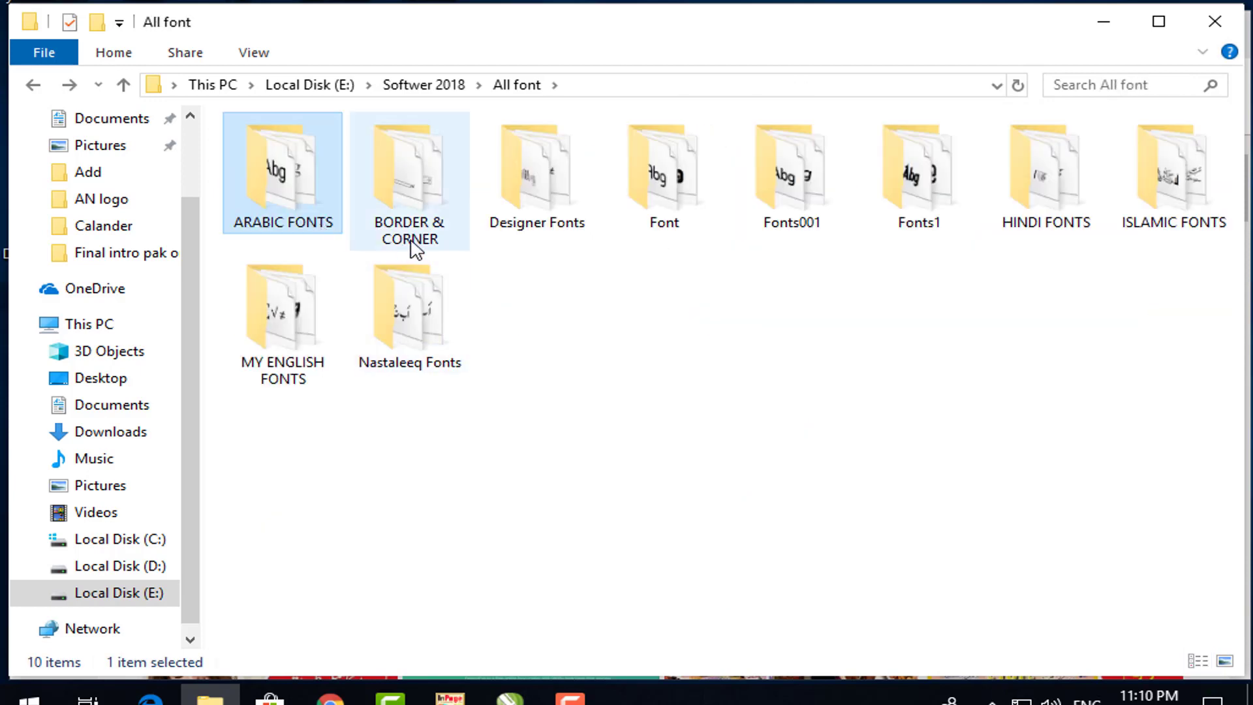
double_click(423, 222)
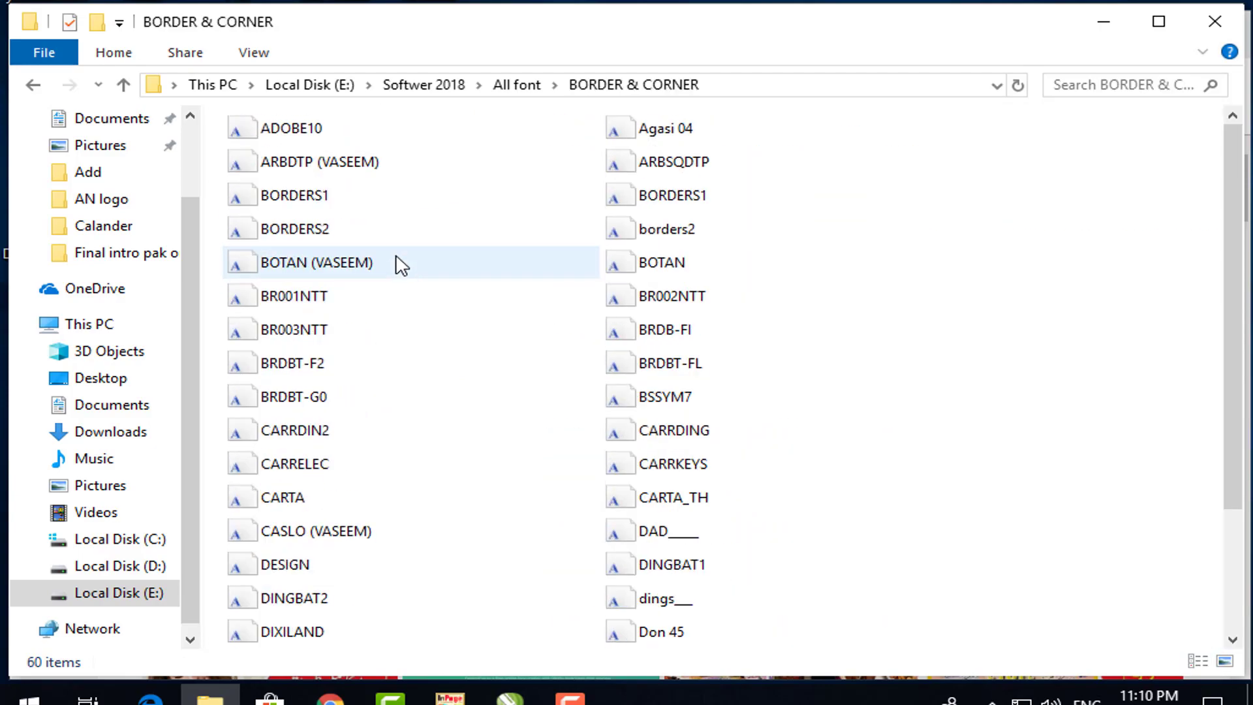
ctrl+scroll(400, 264, up, 2)
ctrl+scroll(401, 264, up, 2)
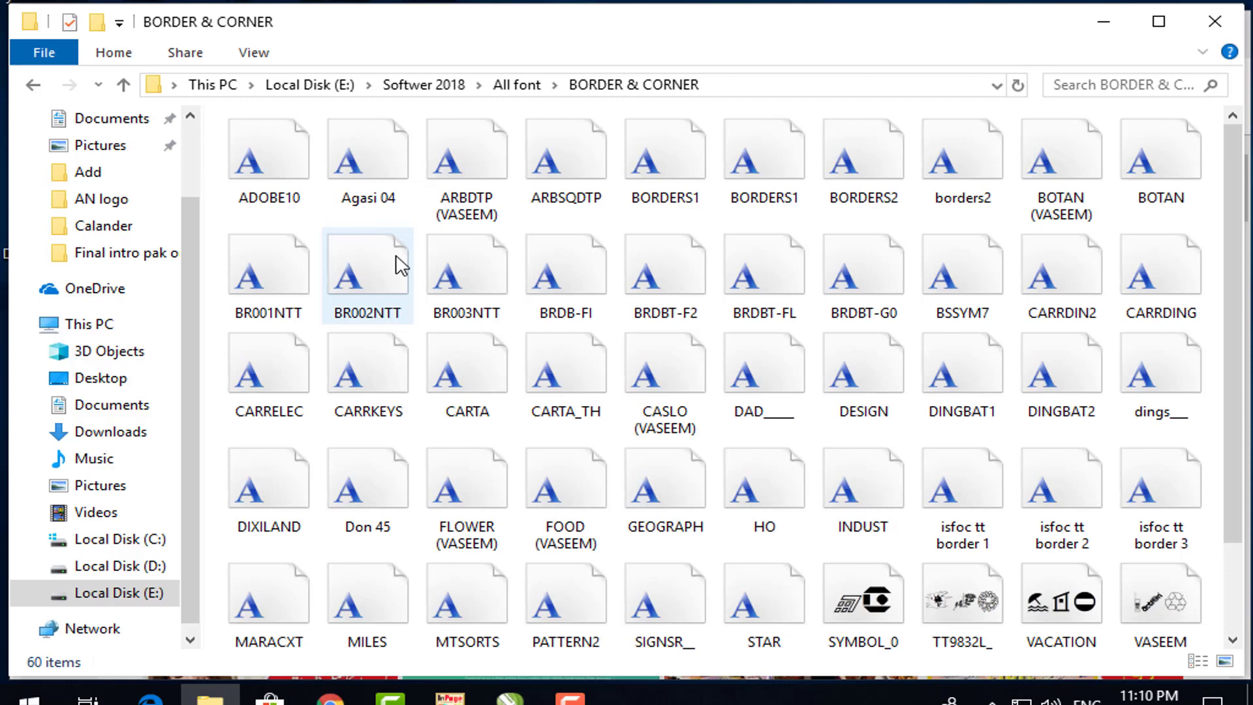
click(401, 264)
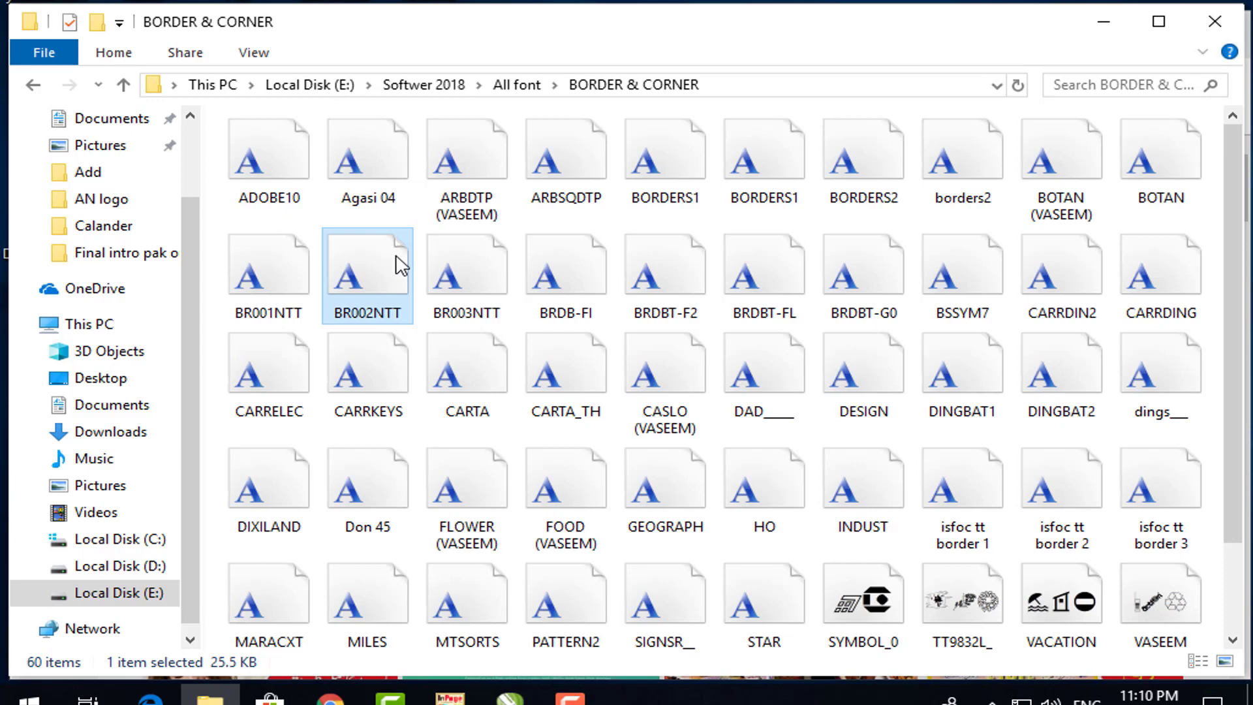
key(BackSpace)
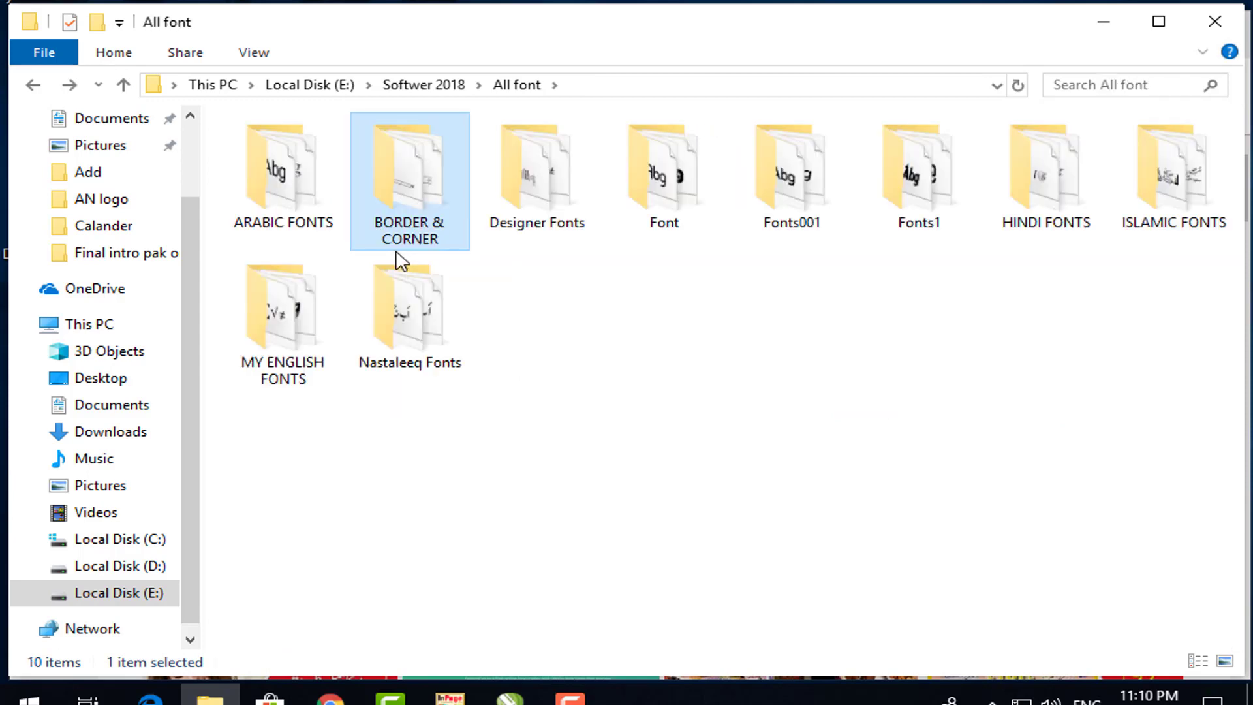
double_click(515, 182)
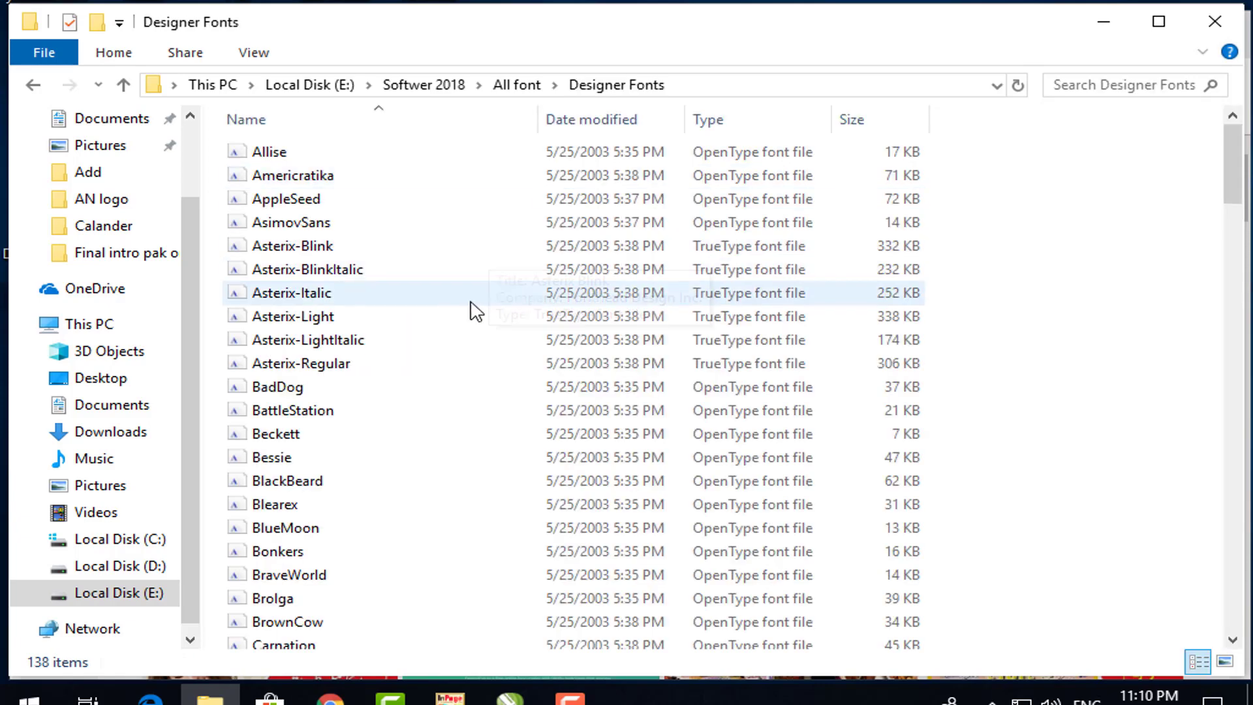
ctrl+scroll(476, 312, up, 1)
ctrl+scroll(476, 312, up, 2)
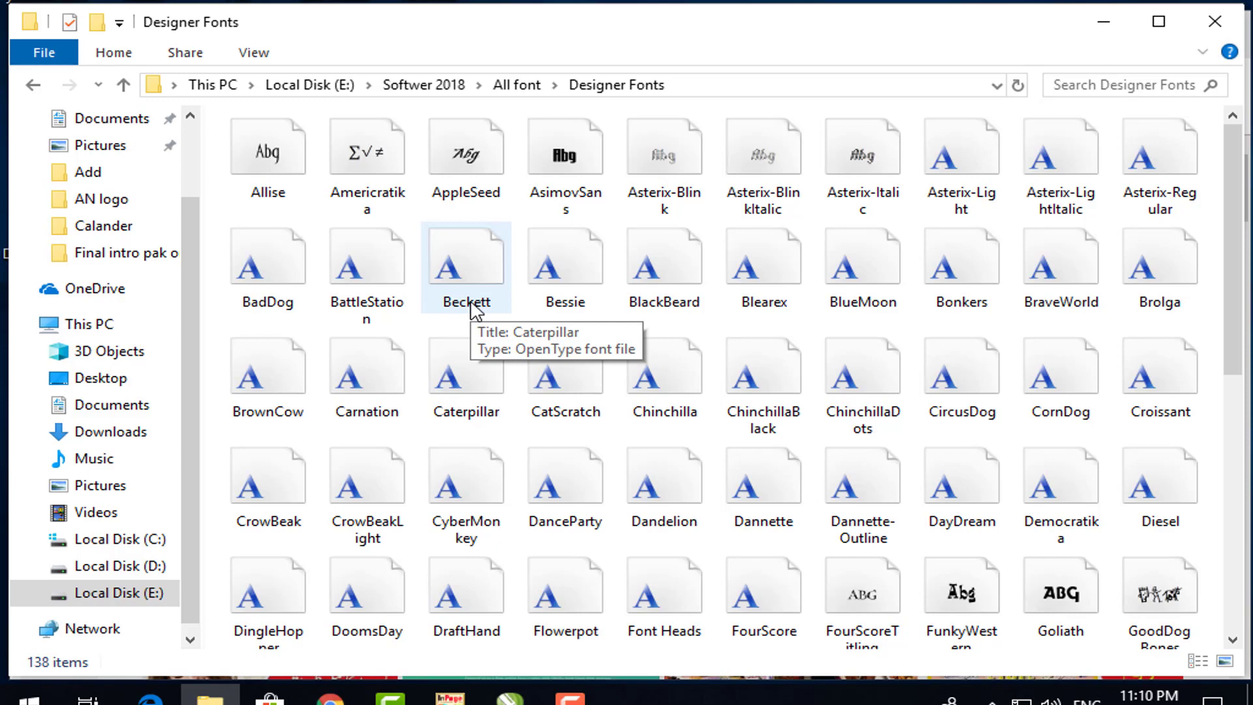
key(BackSpace)
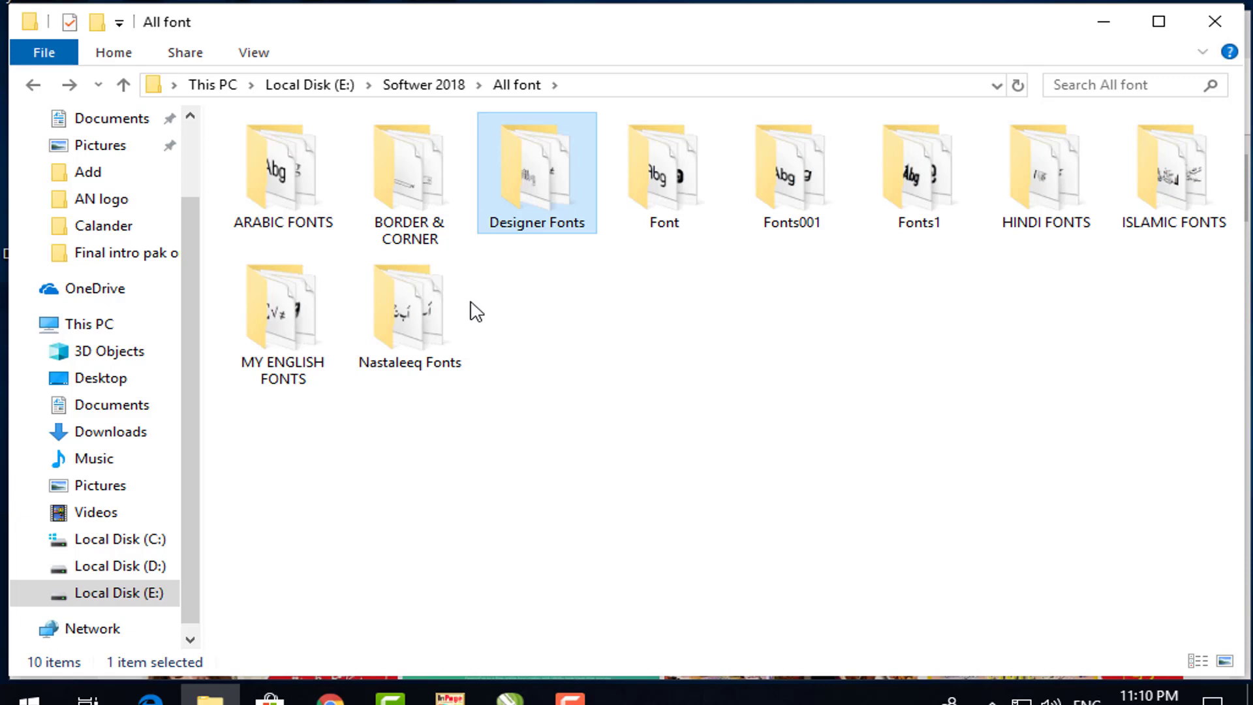
double_click(677, 199)
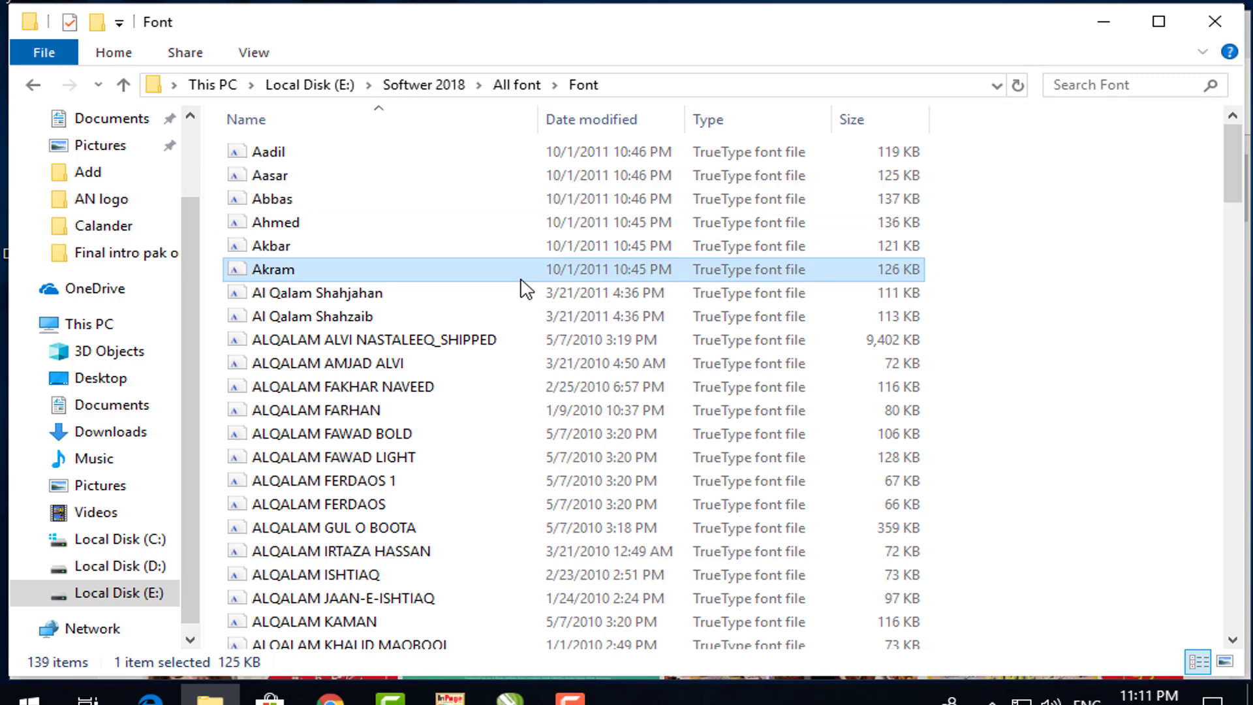
ctrl+scroll(525, 290, up, 1)
ctrl+scroll(525, 289, up, 1)
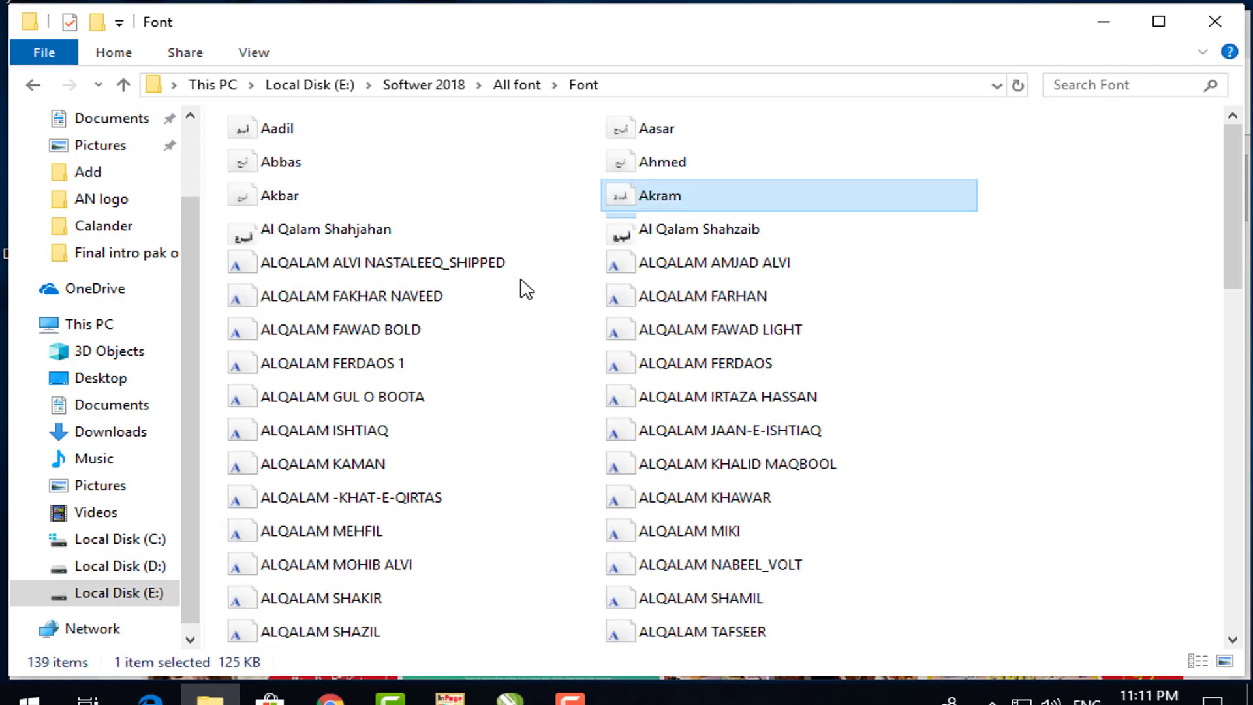
ctrl+scroll(525, 289, up, 1)
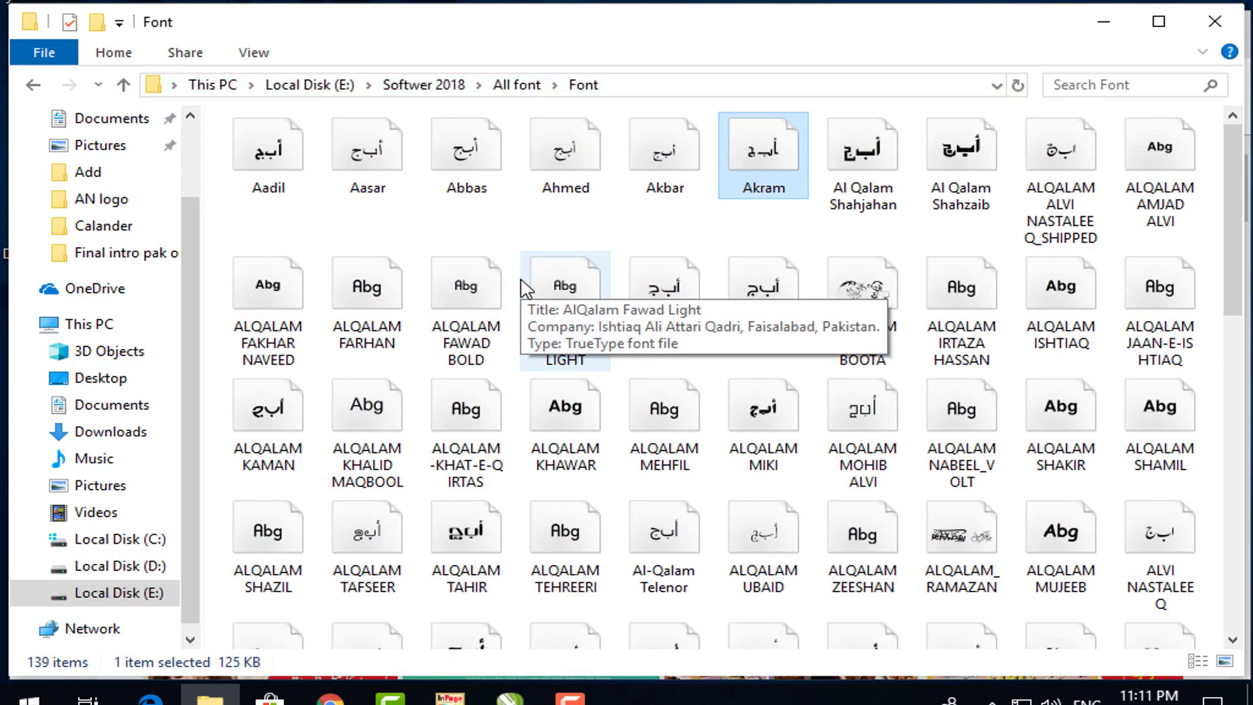
key(alt+Left)
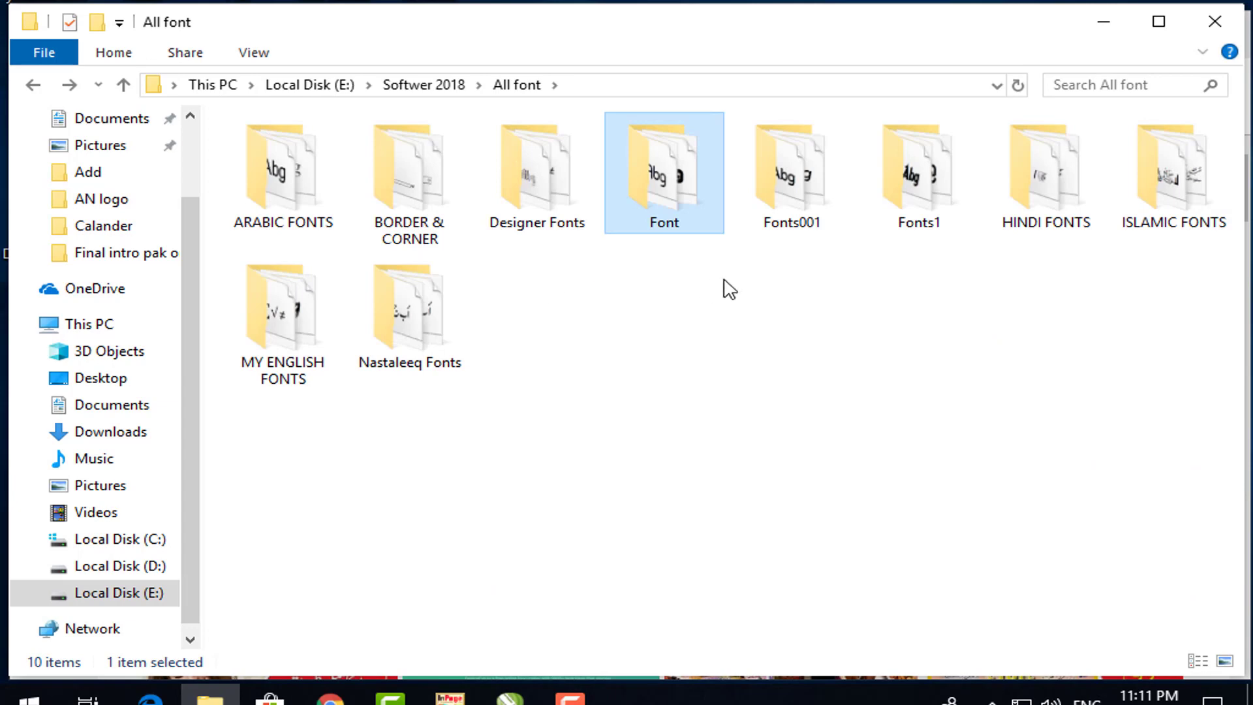
click(790, 227)
double_click(790, 227)
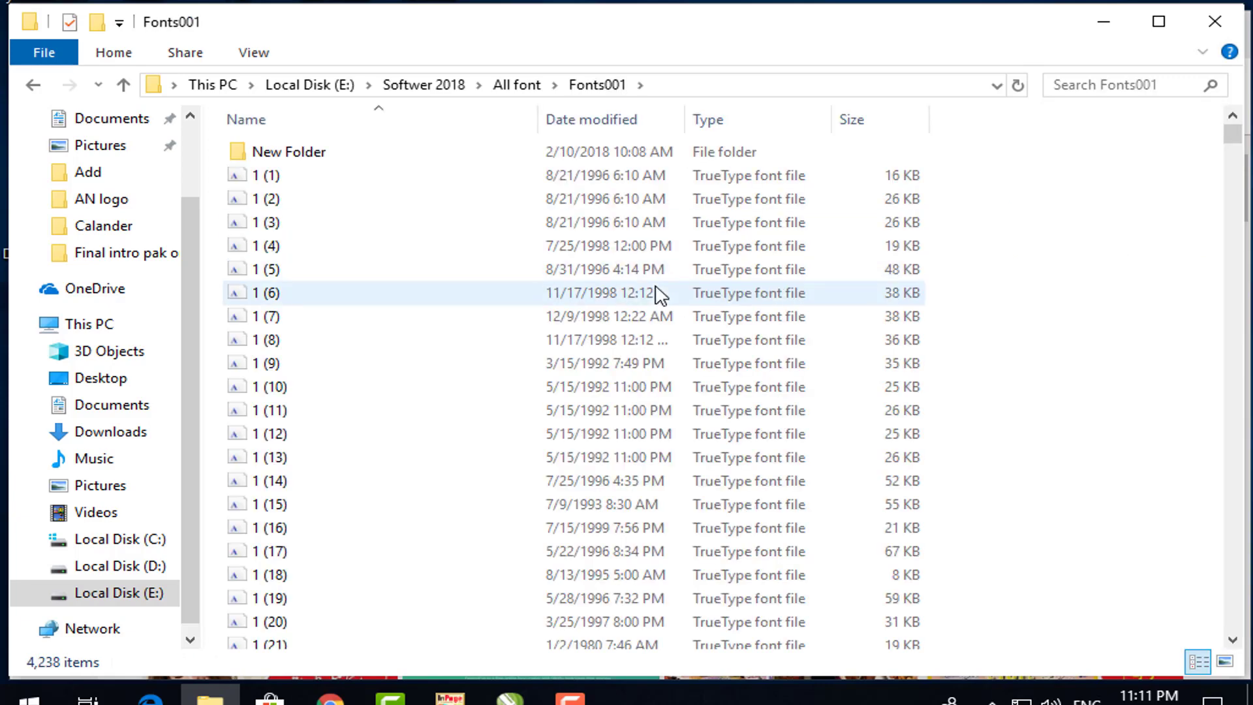
ctrl+scroll(659, 294, up, 2)
ctrl+scroll(659, 293, up, 1)
ctrl+scroll(659, 293, up, 2)
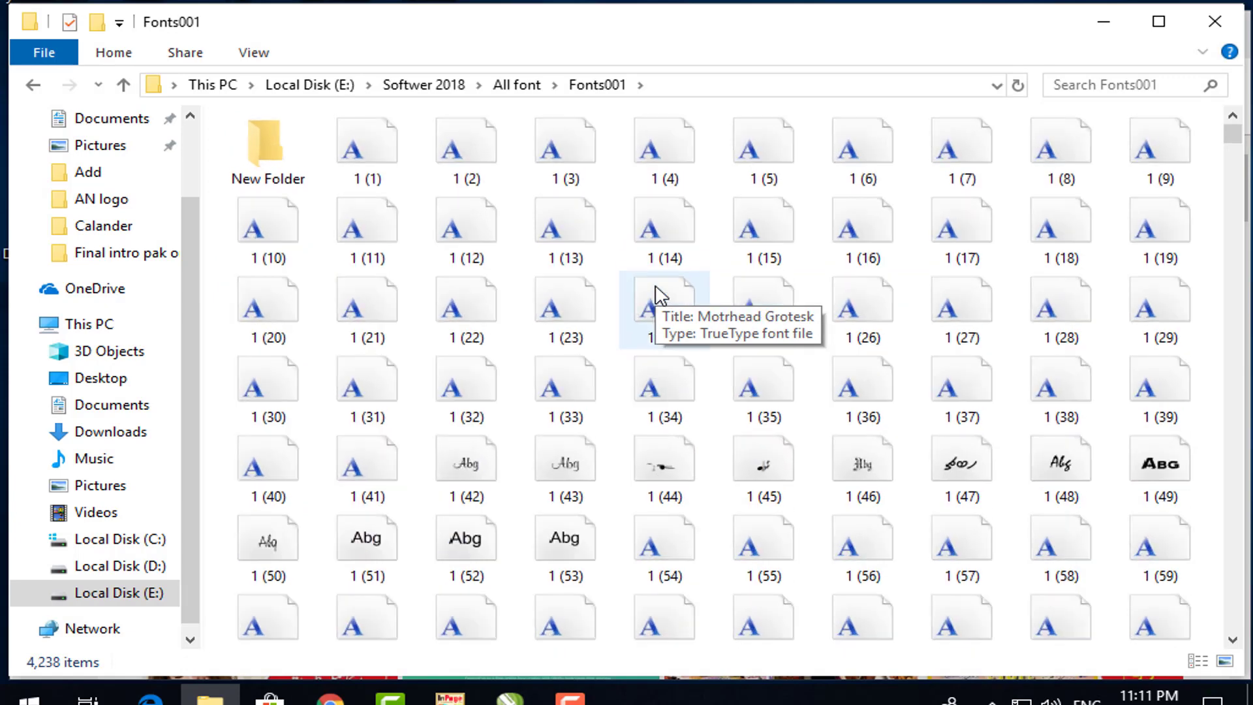
ctrl+scroll(659, 295, up, 1)
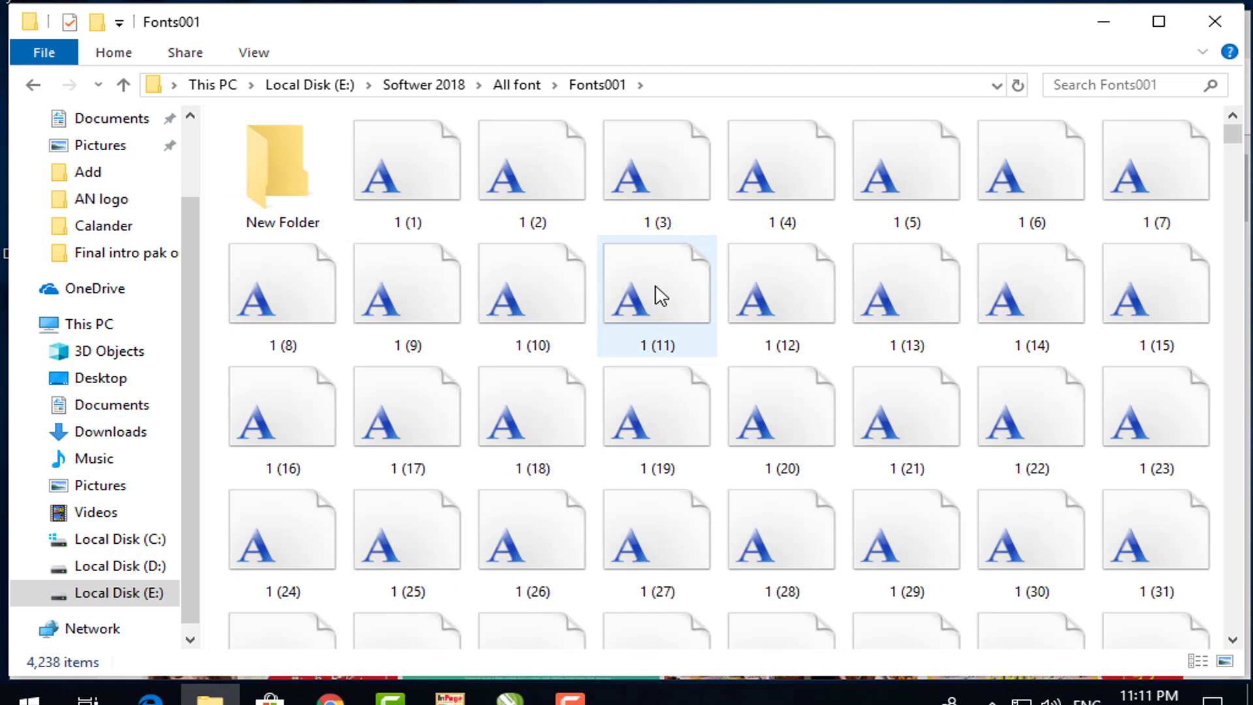
key(alt+Up)
click(921, 224)
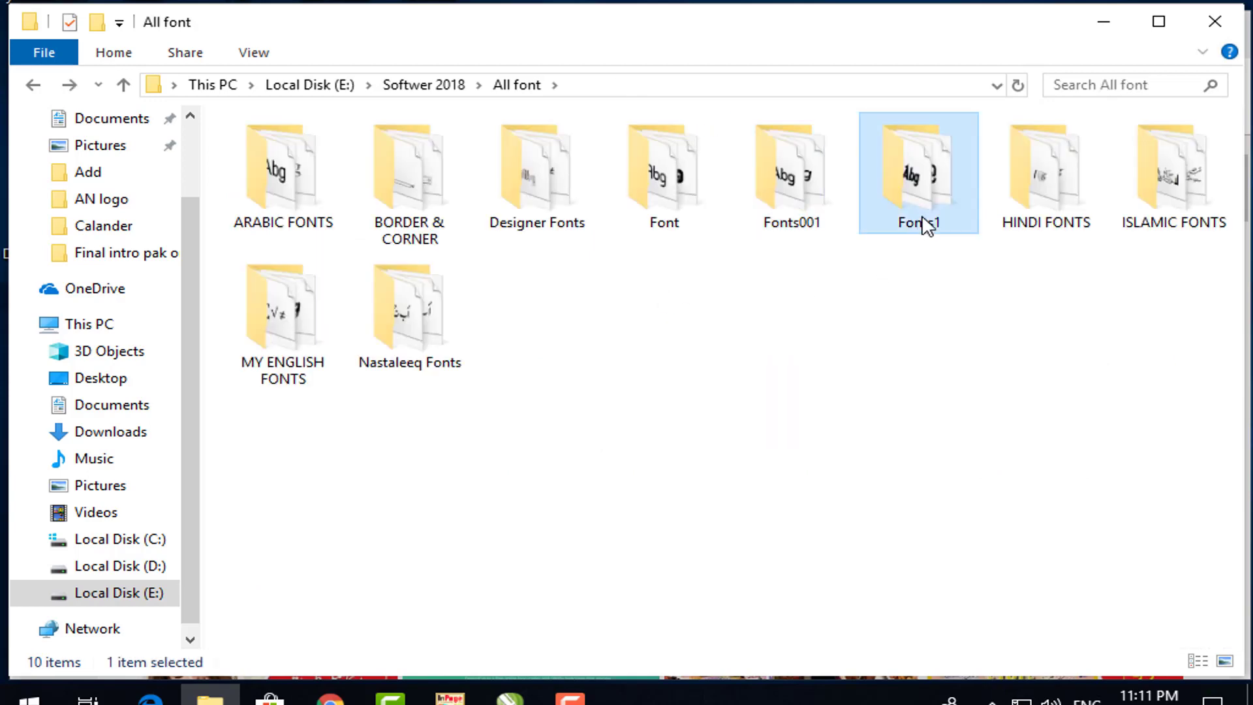
click(1021, 222)
Step: Browse the HINDI FONTS folder's font files, then go back to All font
double_click(1022, 223)
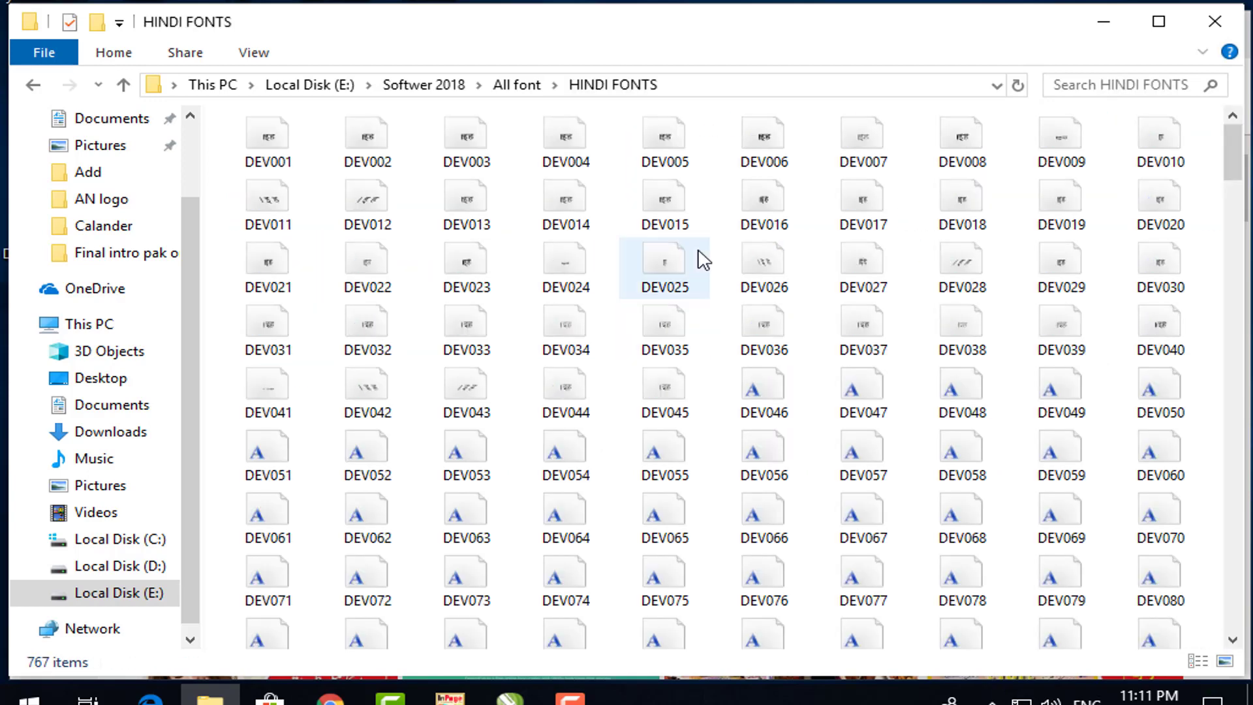
click(697, 264)
ctrl+scroll(702, 339, up, 1)
ctrl+scroll(702, 339, up, 1)
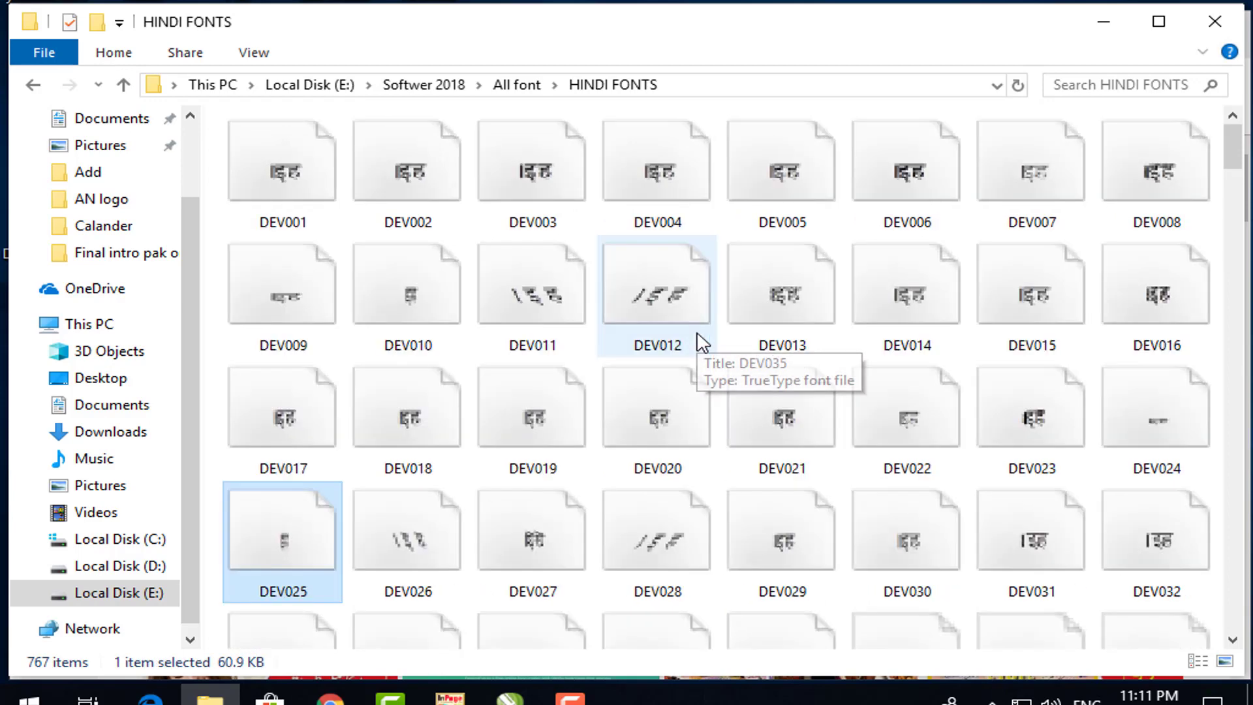
ctrl+scroll(702, 340, up, 1)
ctrl+scroll(701, 339, up, 1)
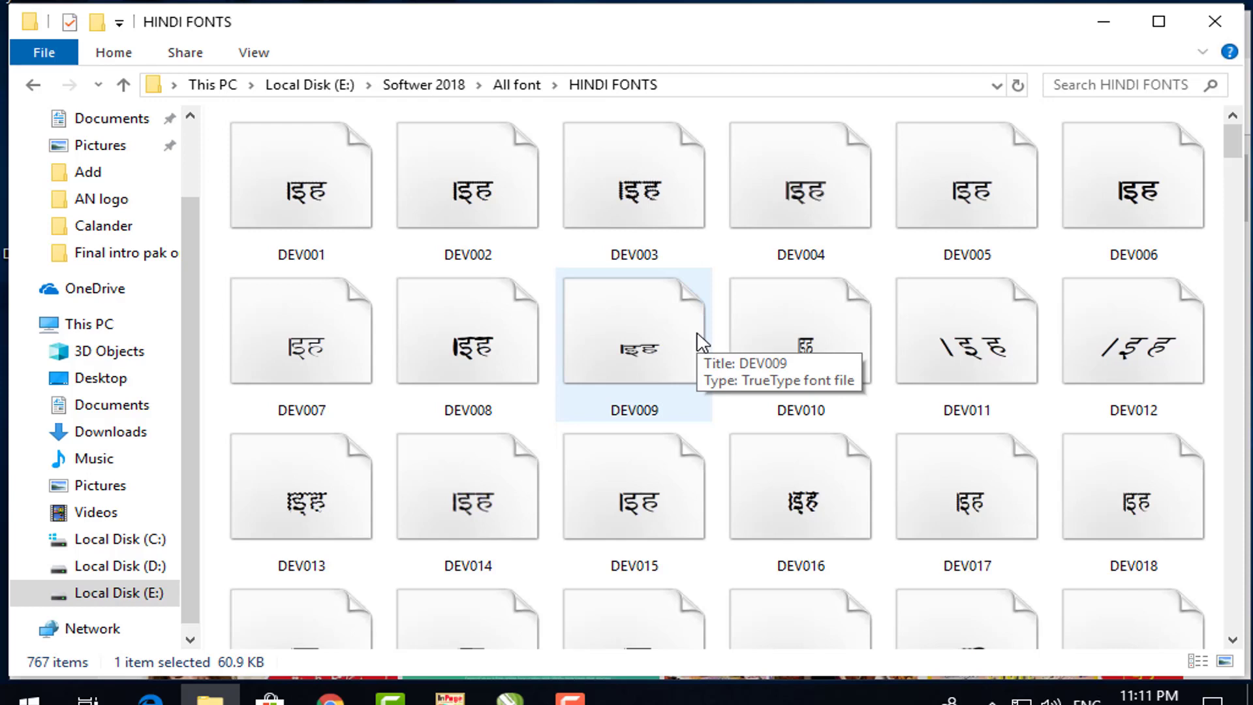
click(701, 341)
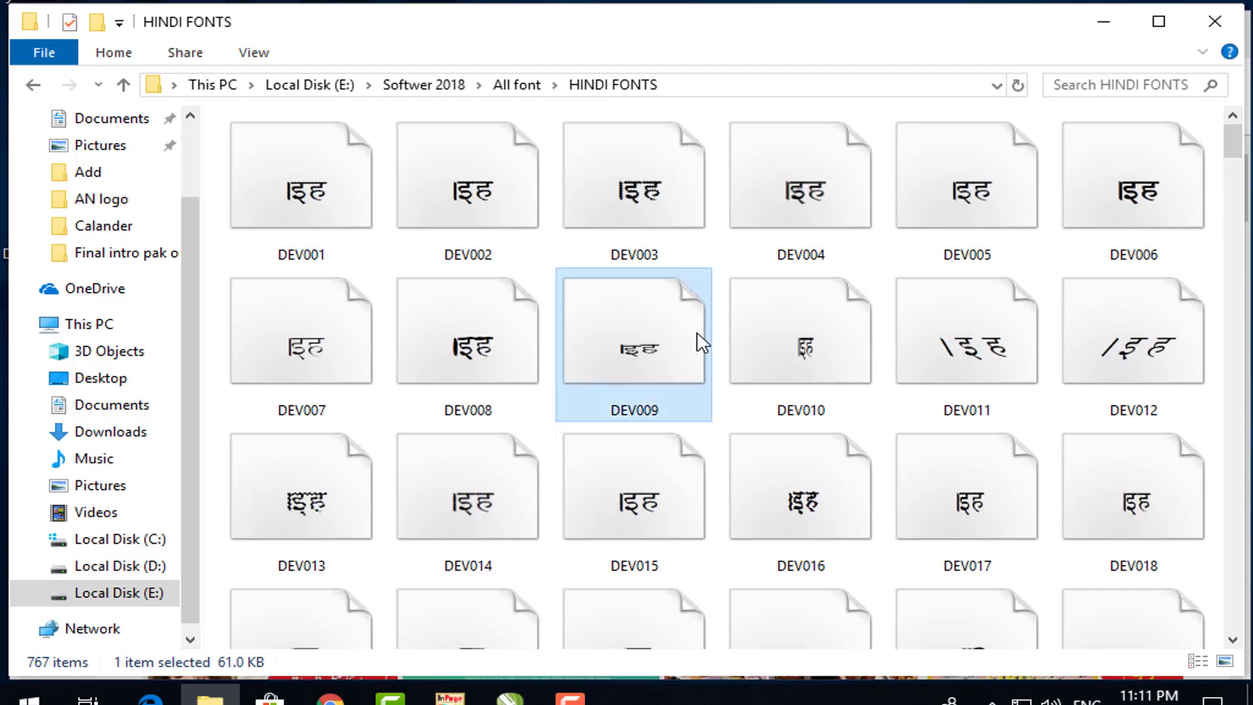
key(alt+Left)
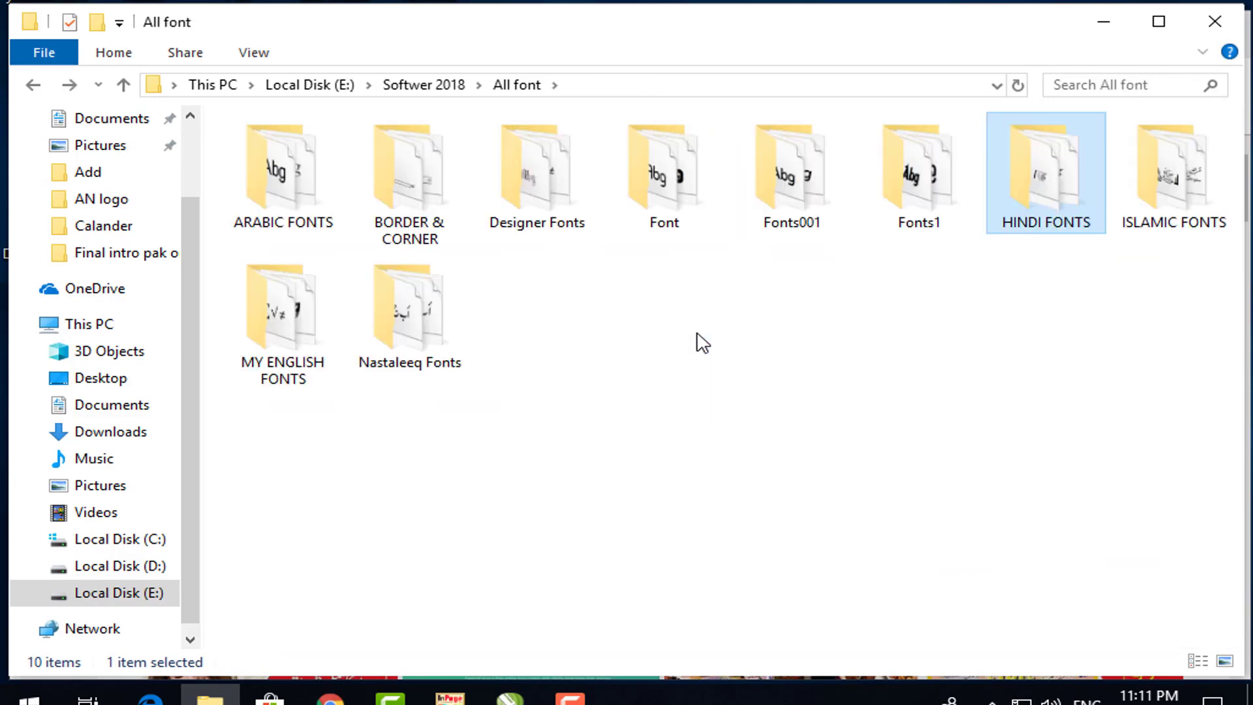
Step: Preview ISLAMIC FONTS as large font thumbnails, then open MY ENGLISH FONTS
double_click(1168, 193)
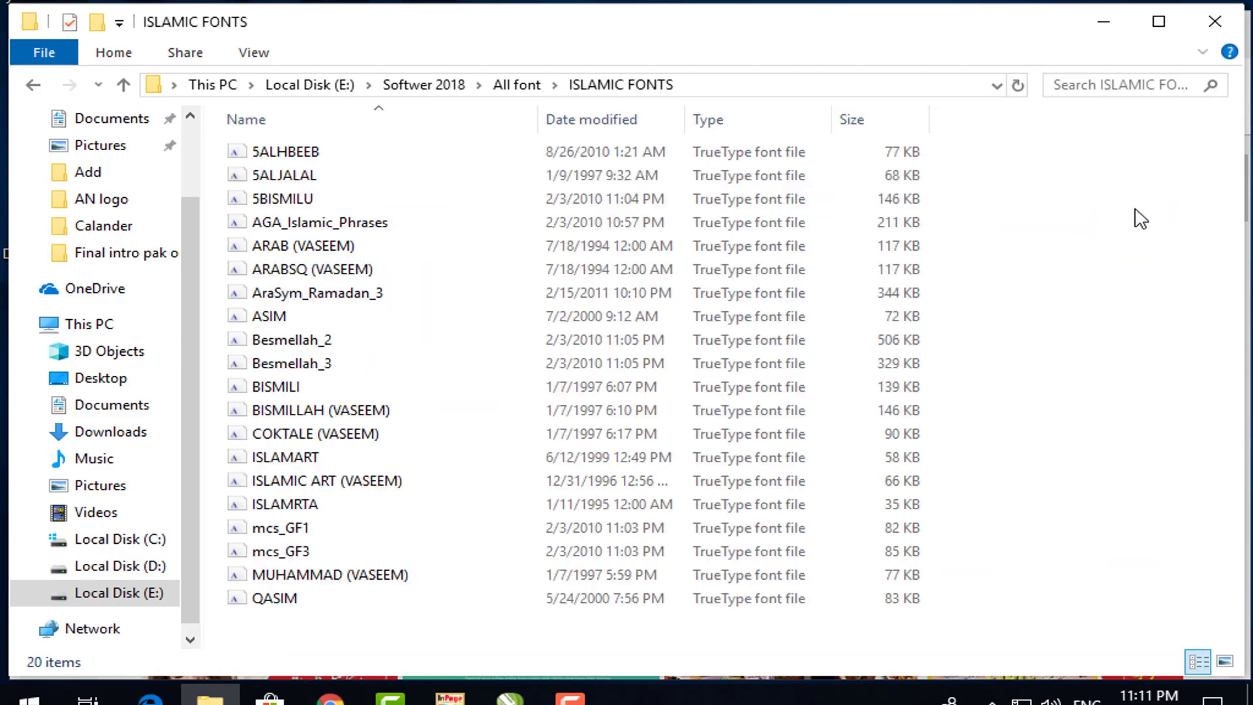
click(651, 339)
ctrl+scroll(652, 339, up, 1)
ctrl+scroll(652, 340, up, 2)
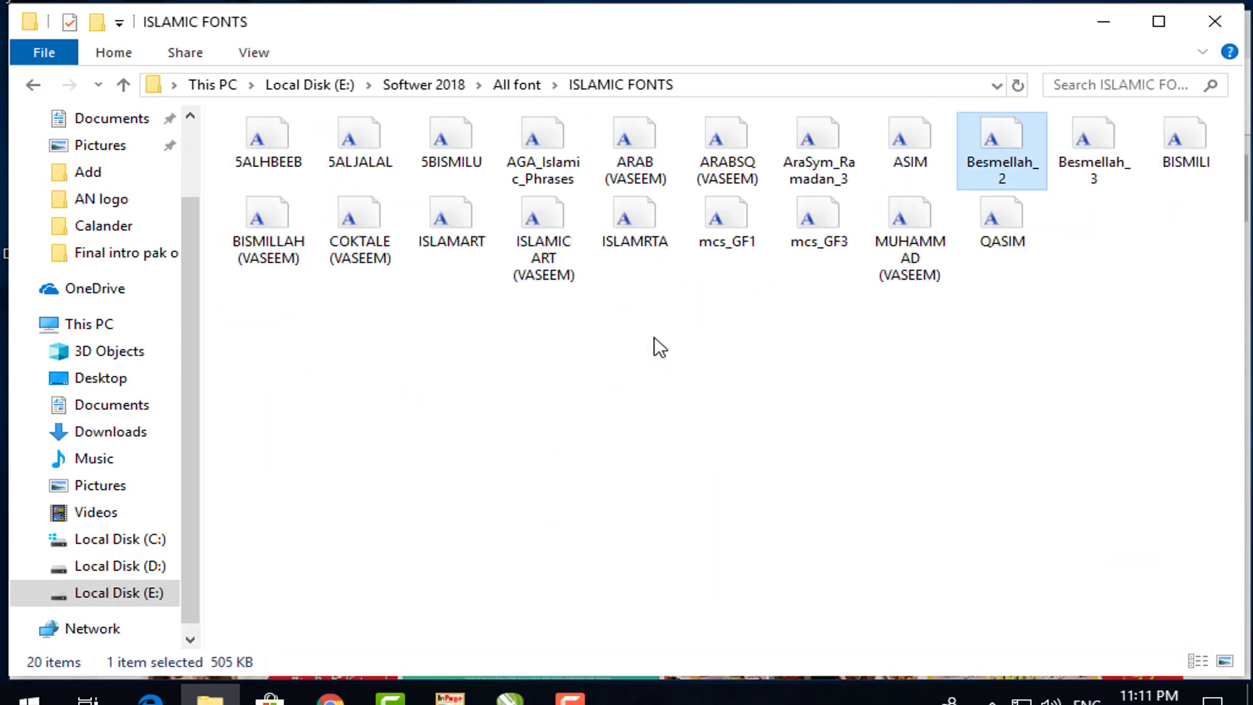
ctrl+scroll(656, 343, up, 1)
ctrl+scroll(660, 347, up, 1)
ctrl+scroll(660, 347, up, 1)
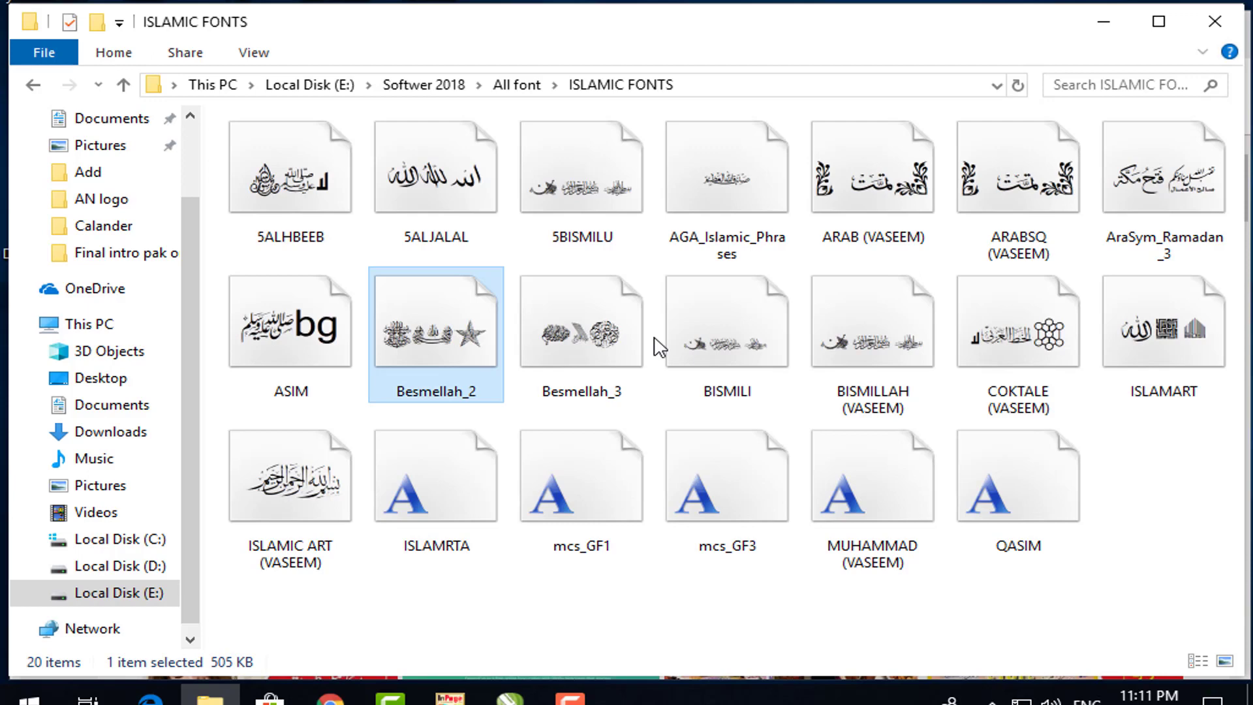
key(alt+Left)
double_click(318, 337)
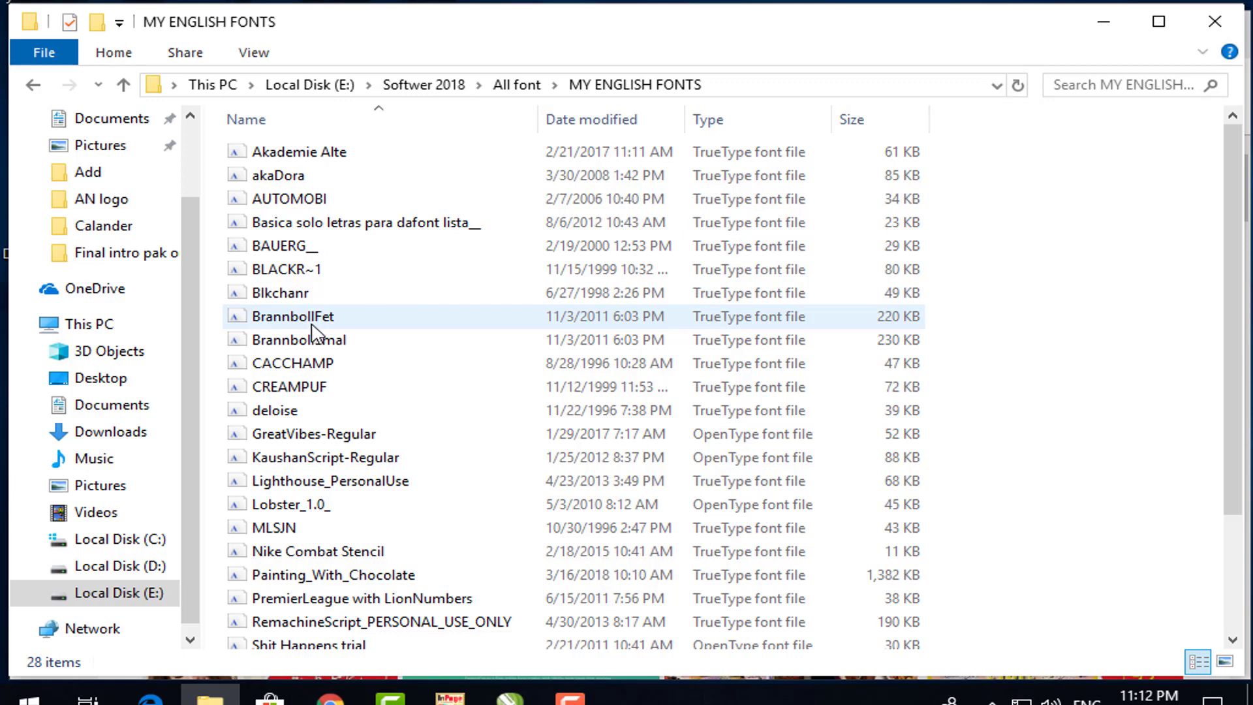
Step: View the 9 Nastaleeq Fonts files as Large icons, then return to the All font folder
key(alt+Left)
click(441, 325)
double_click(441, 326)
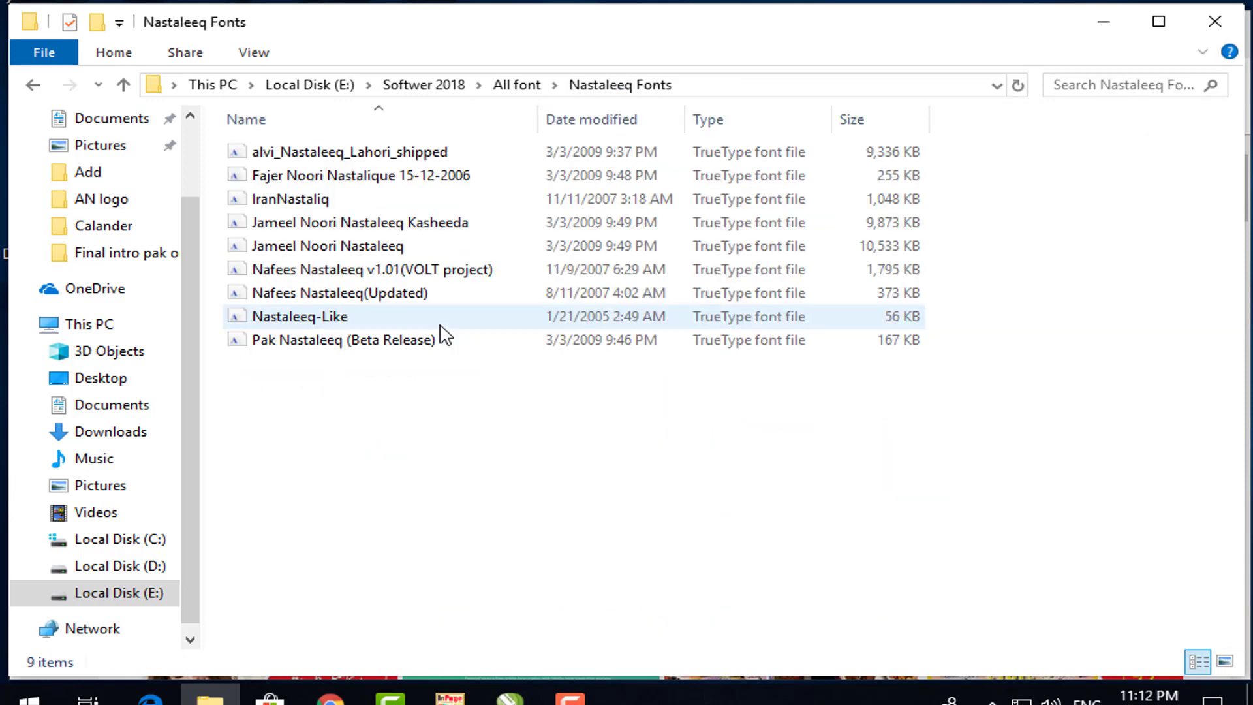
ctrl+scroll(440, 327, up, 2)
ctrl+scroll(440, 326, up, 1)
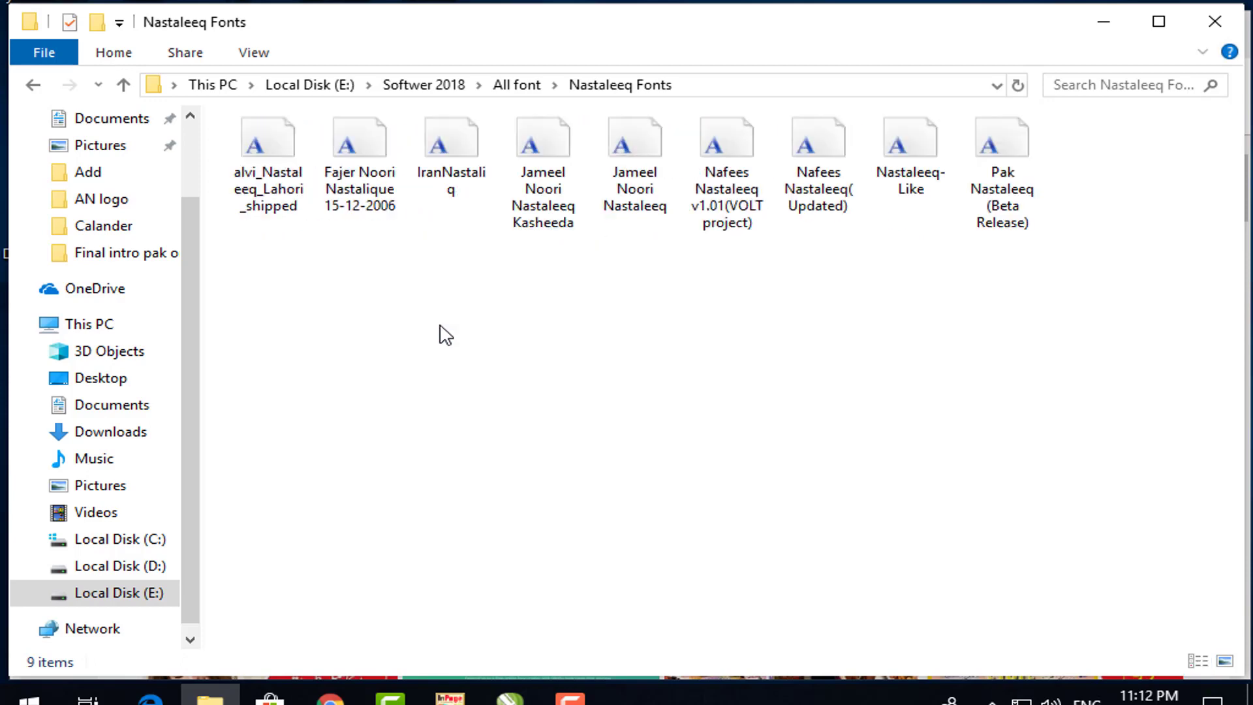
ctrl+scroll(441, 326, up, 1)
ctrl+scroll(445, 334, up, 1)
ctrl+scroll(445, 334, up, 1)
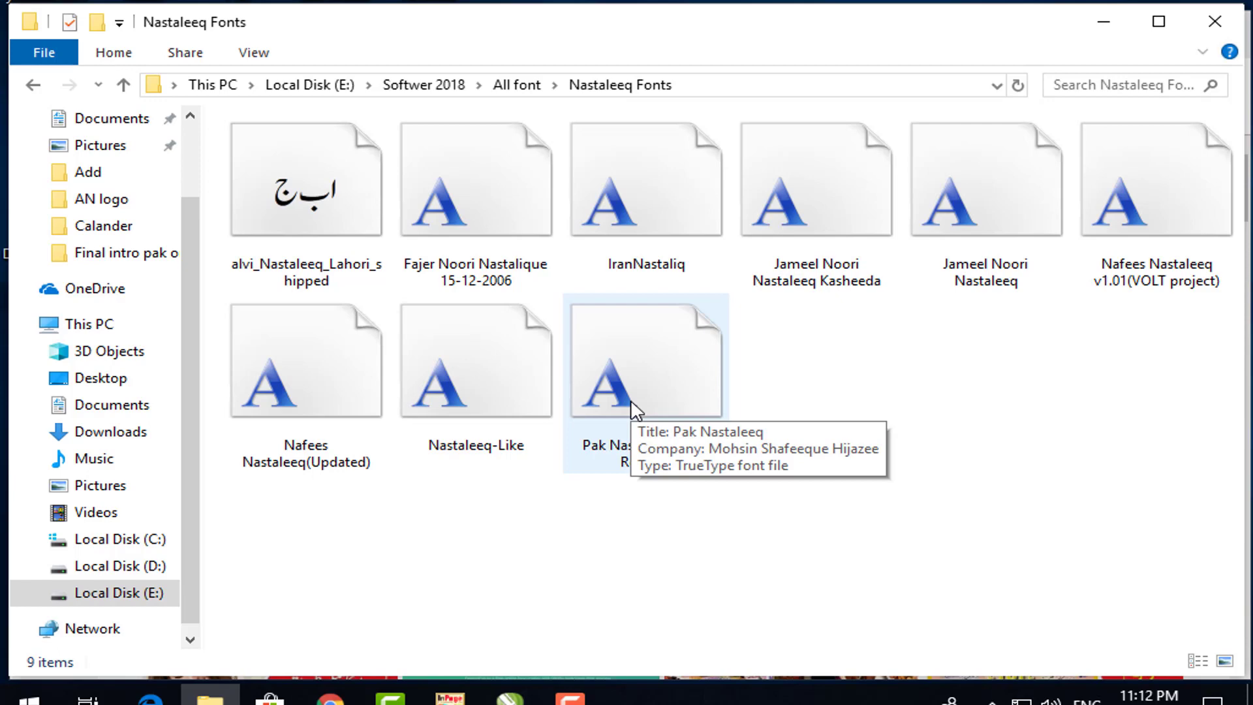
key(BackSpace)
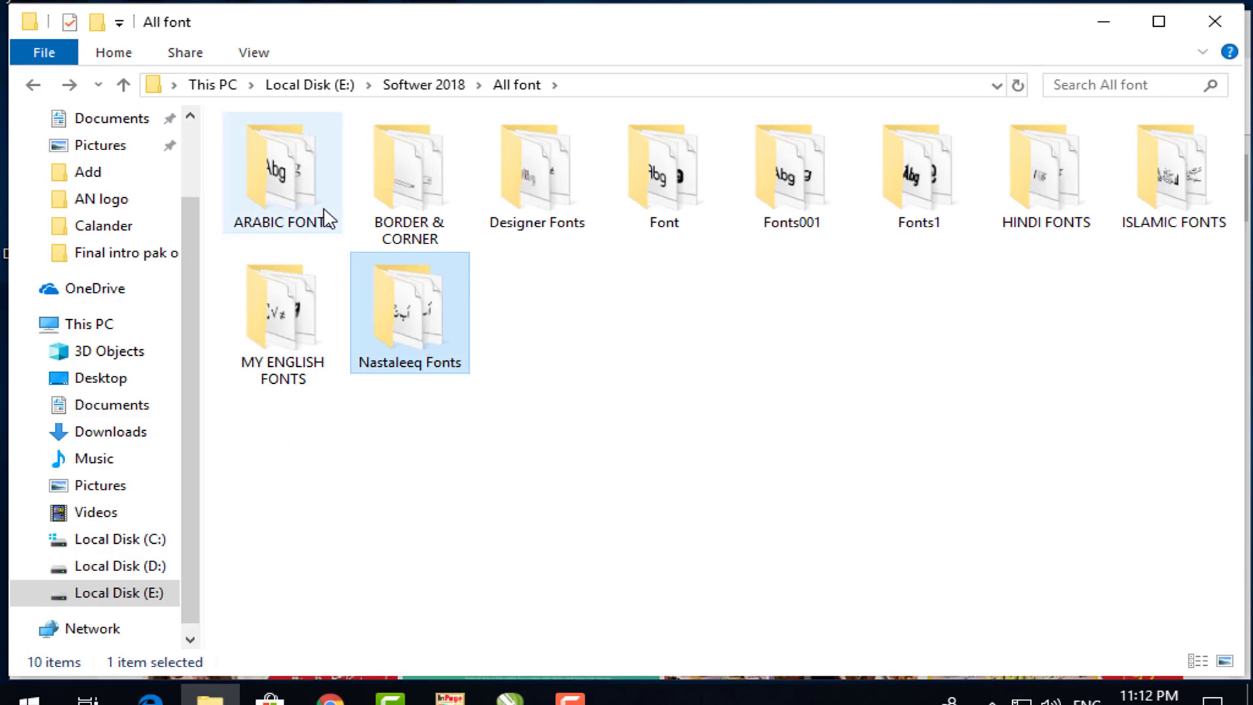
Step: Install all 21 ARABIC FONTS font files, excluding the ARABIC subfolder, replacing existing copies
double_click(327, 217)
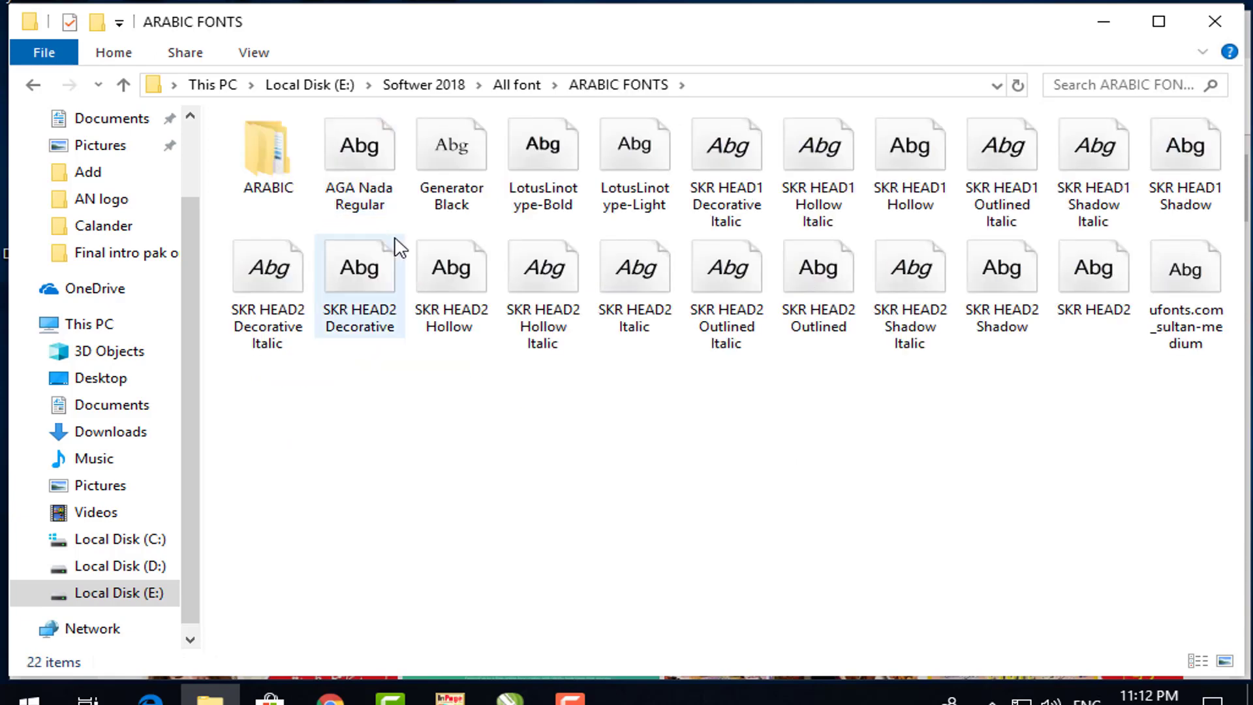
click(451, 150)
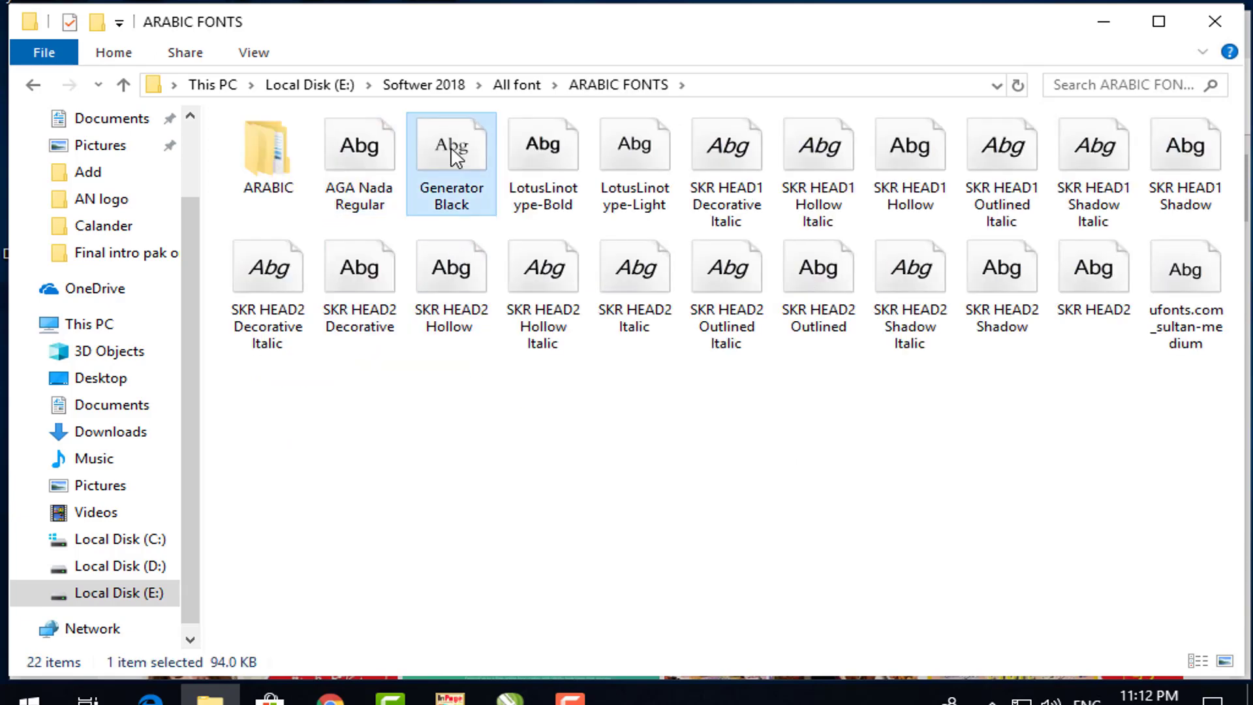
key(ctrl+a)
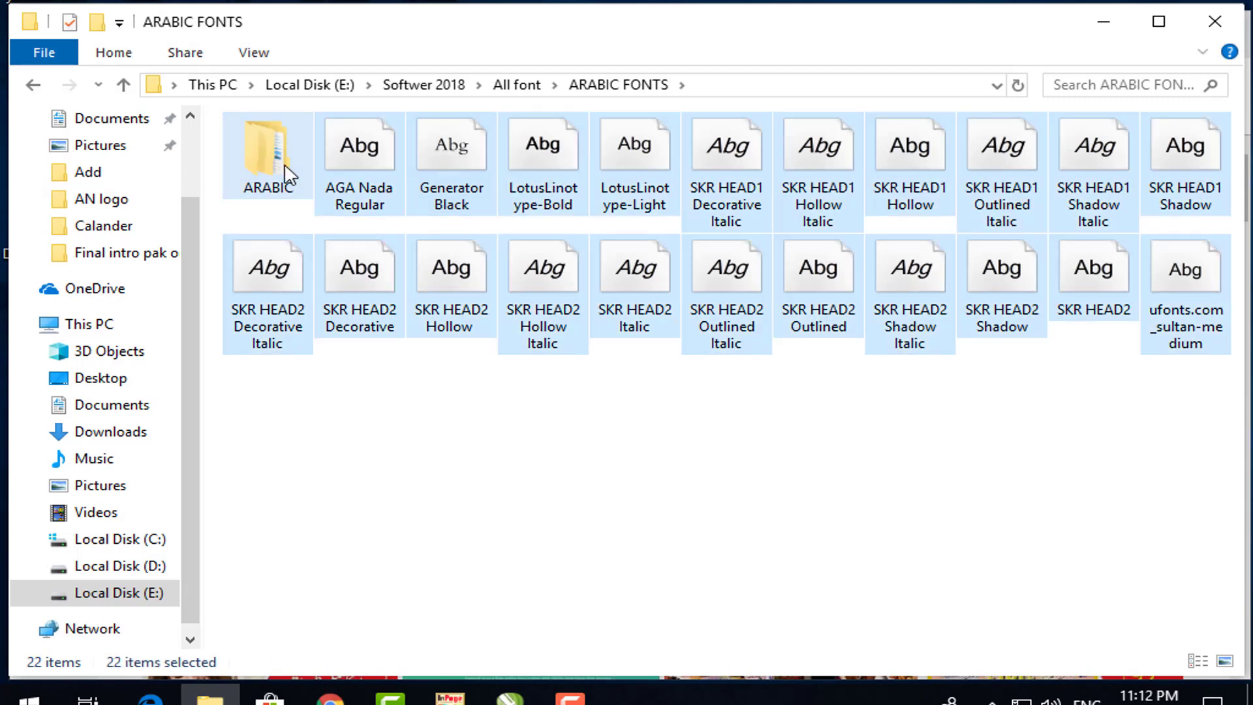
ctrl+click(279, 168)
right_click(353, 171)
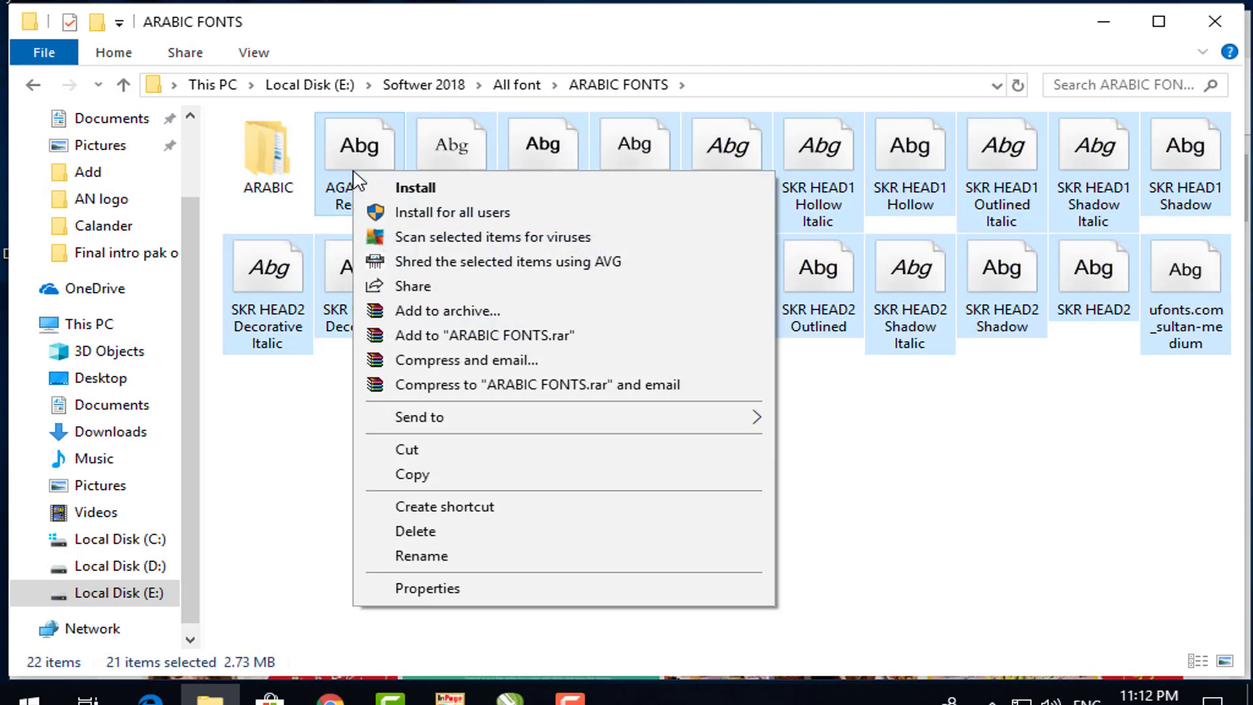
click(405, 186)
click(436, 304)
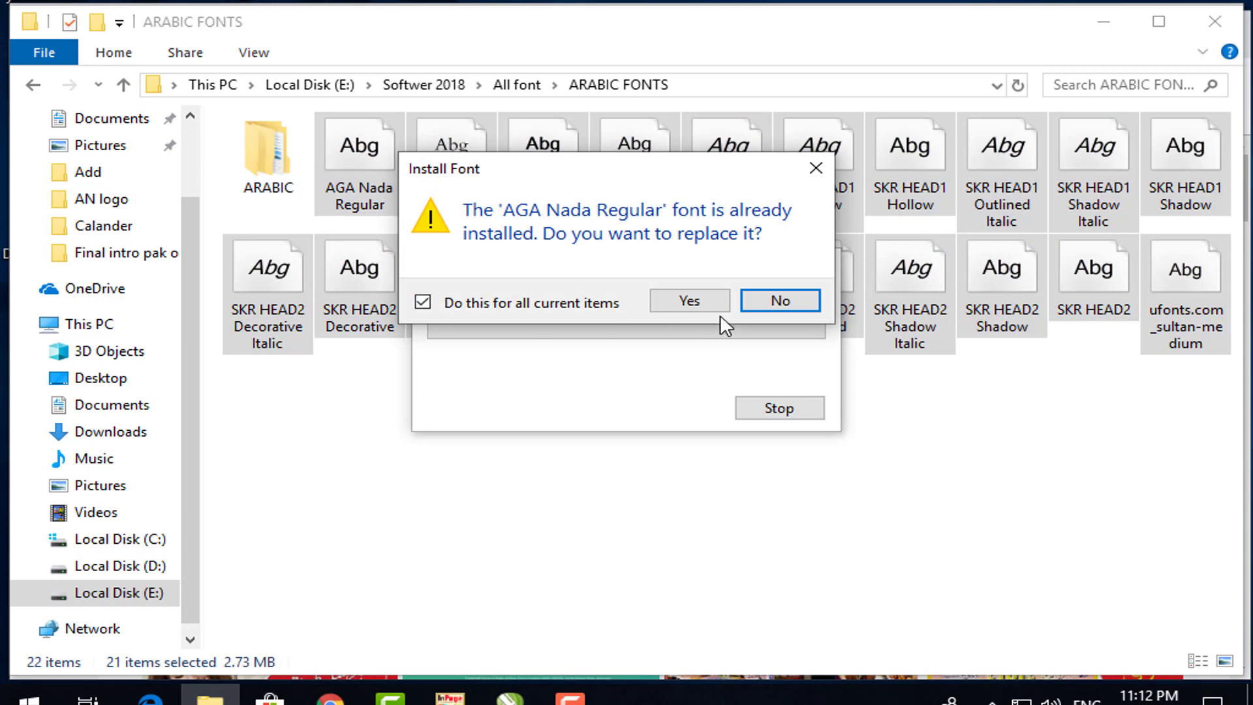
click(687, 301)
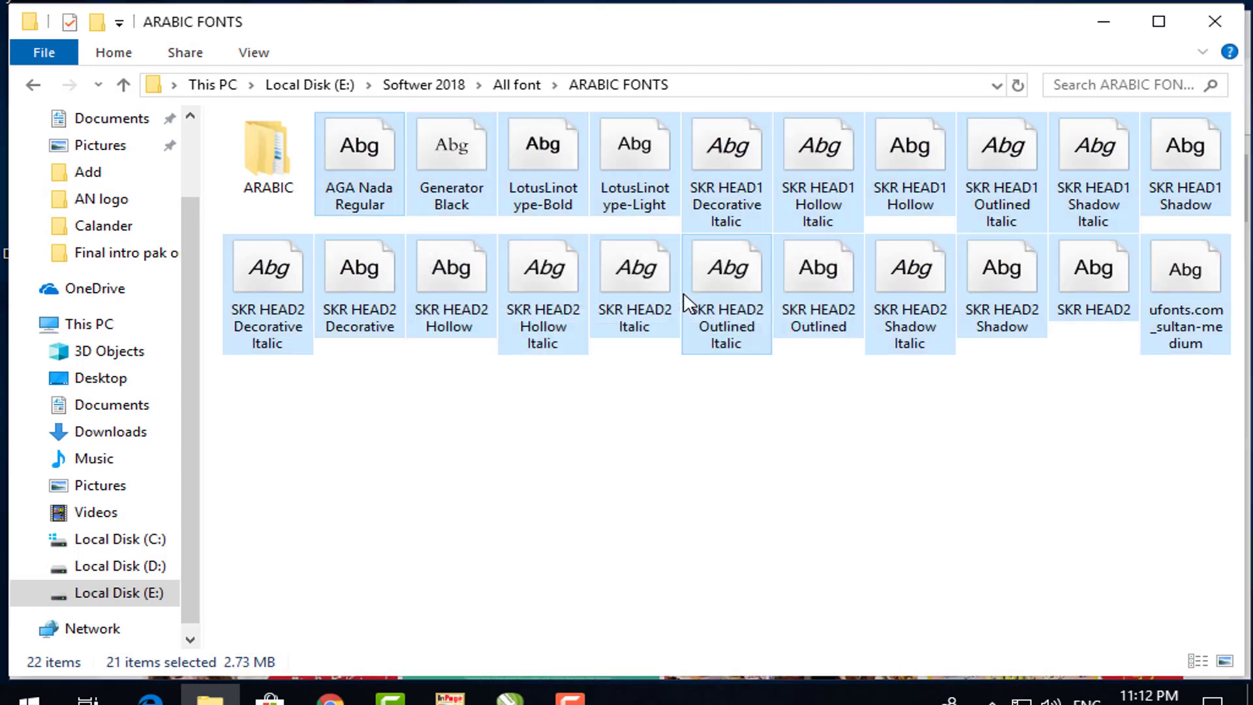
Step: Open the BORDER & CORNER folder, then switch to CorelDRAW's blank page
key(alt+Left)
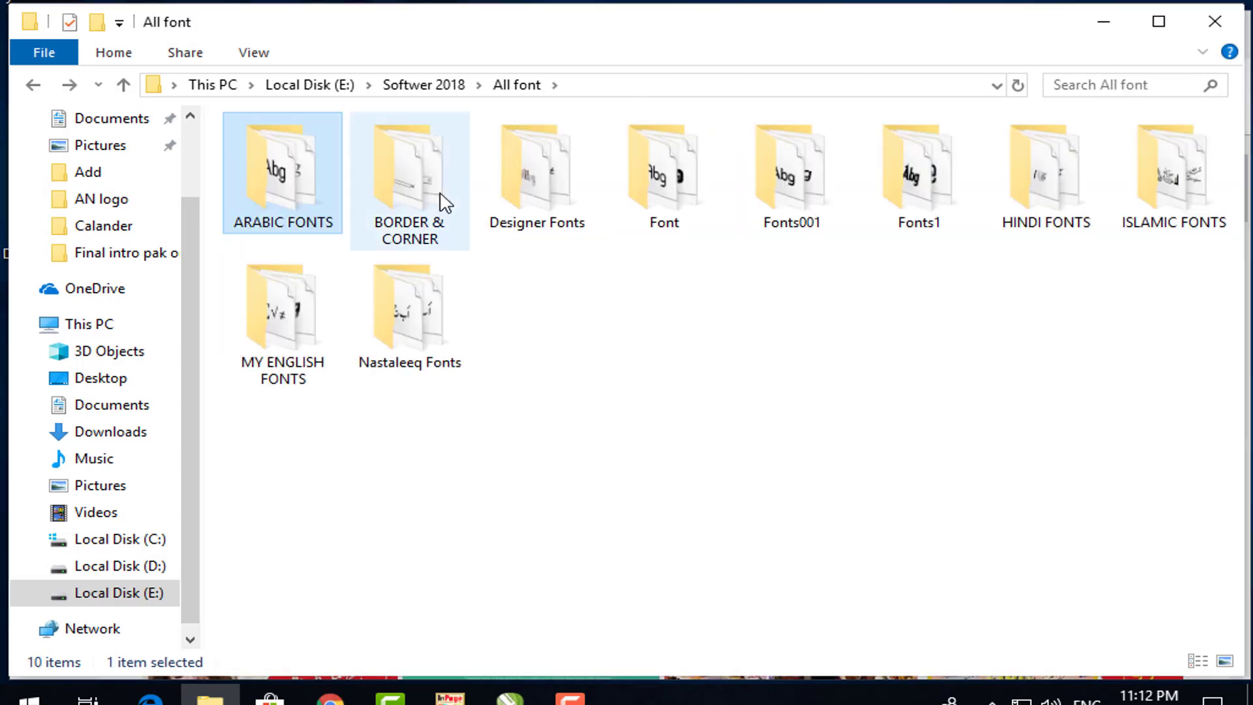
double_click(421, 208)
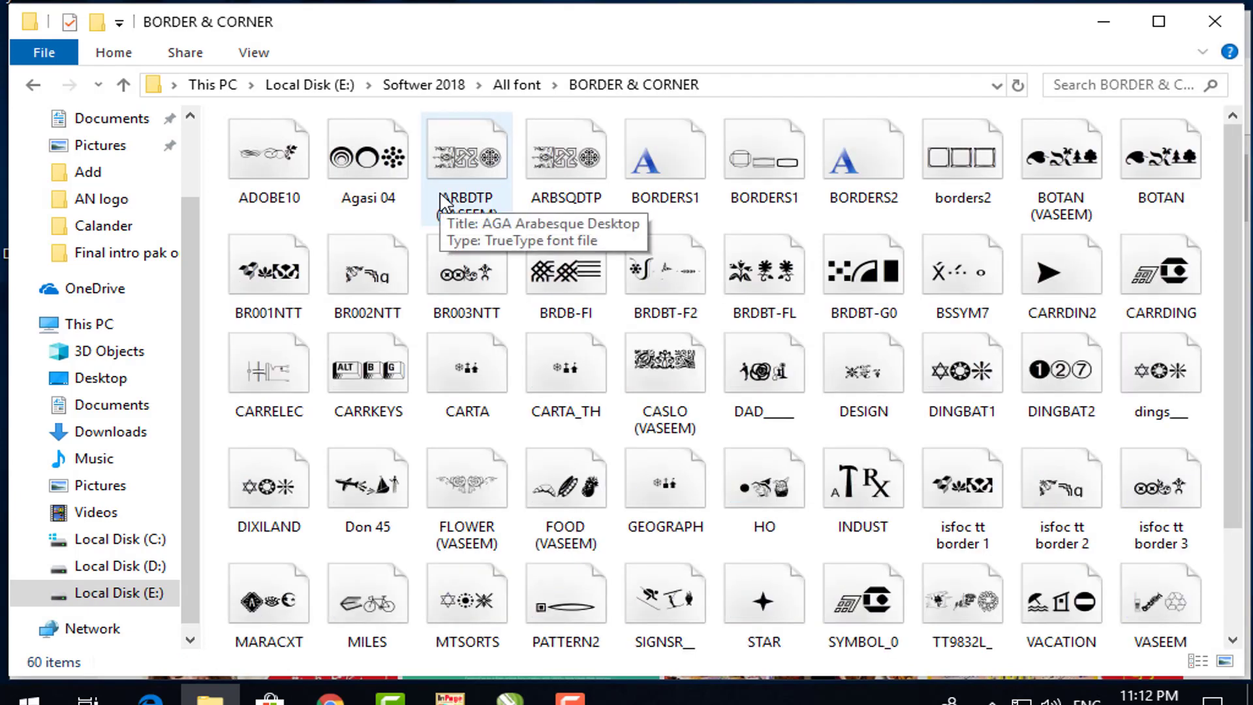
click(512, 699)
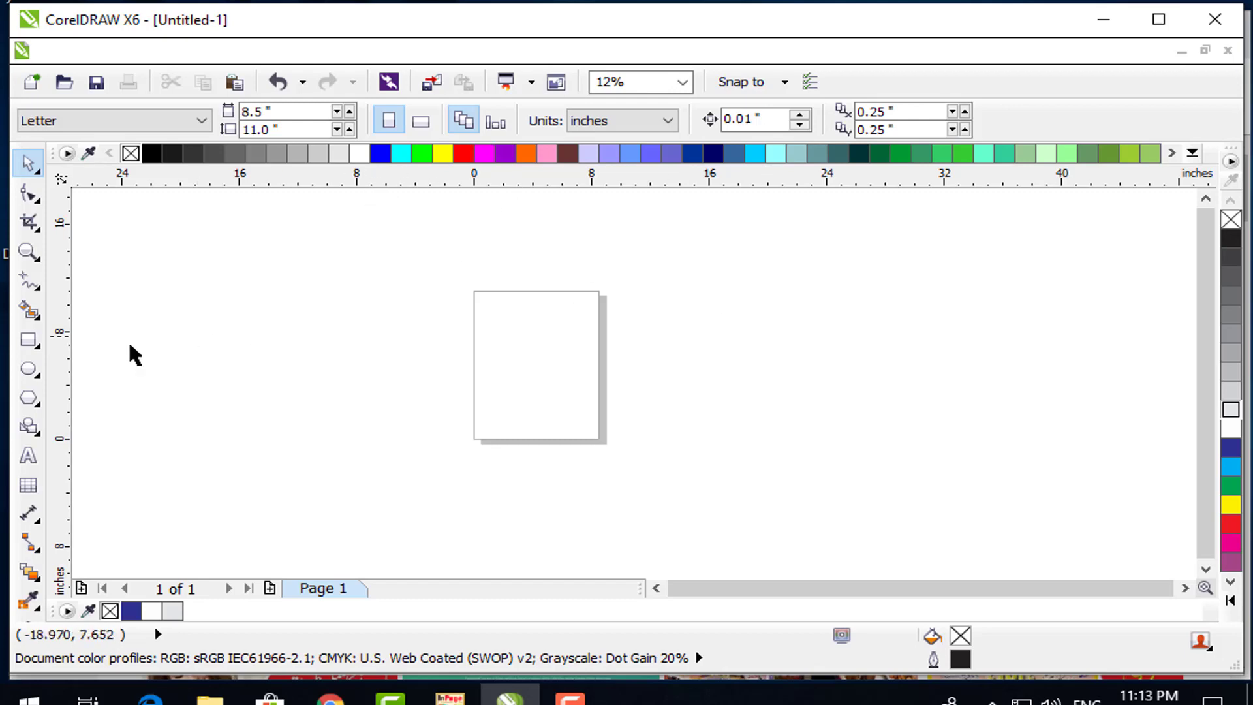
Step: Add 'pak' text enlarged to about 170 pt in ArnoldBoecklin-ExtraBold, nudged slightly up
click(28, 454)
click(541, 390)
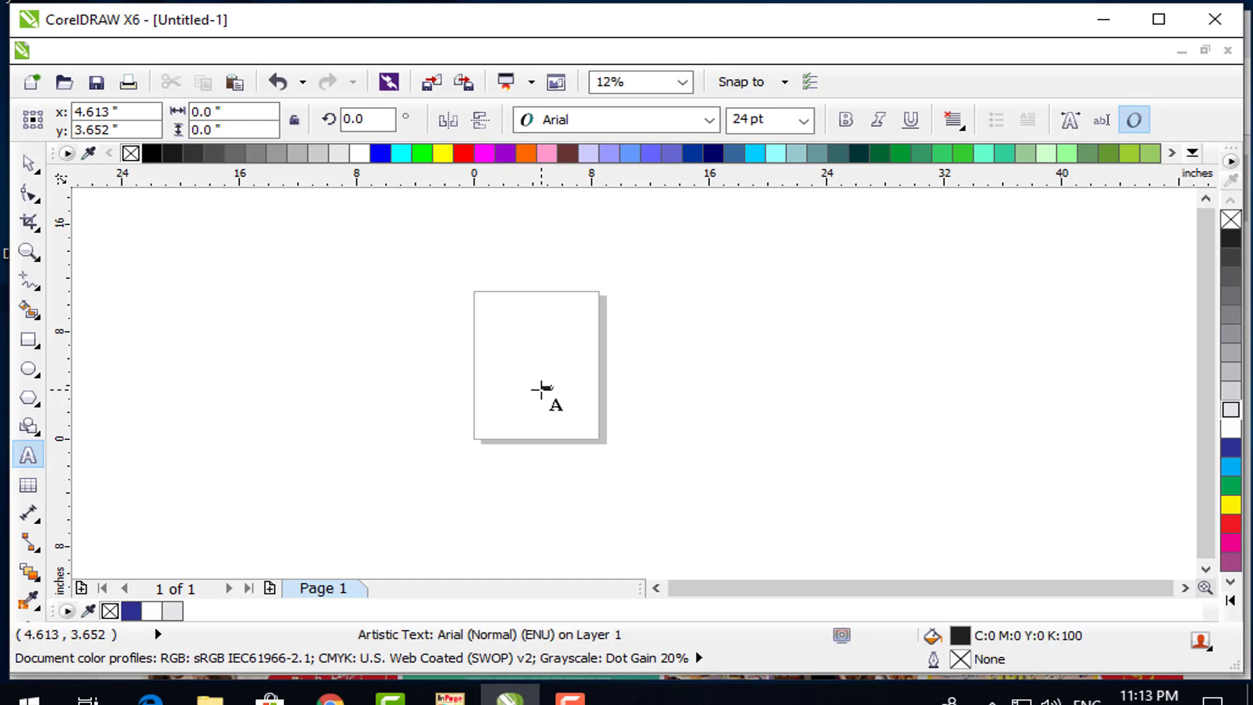
text(abc)
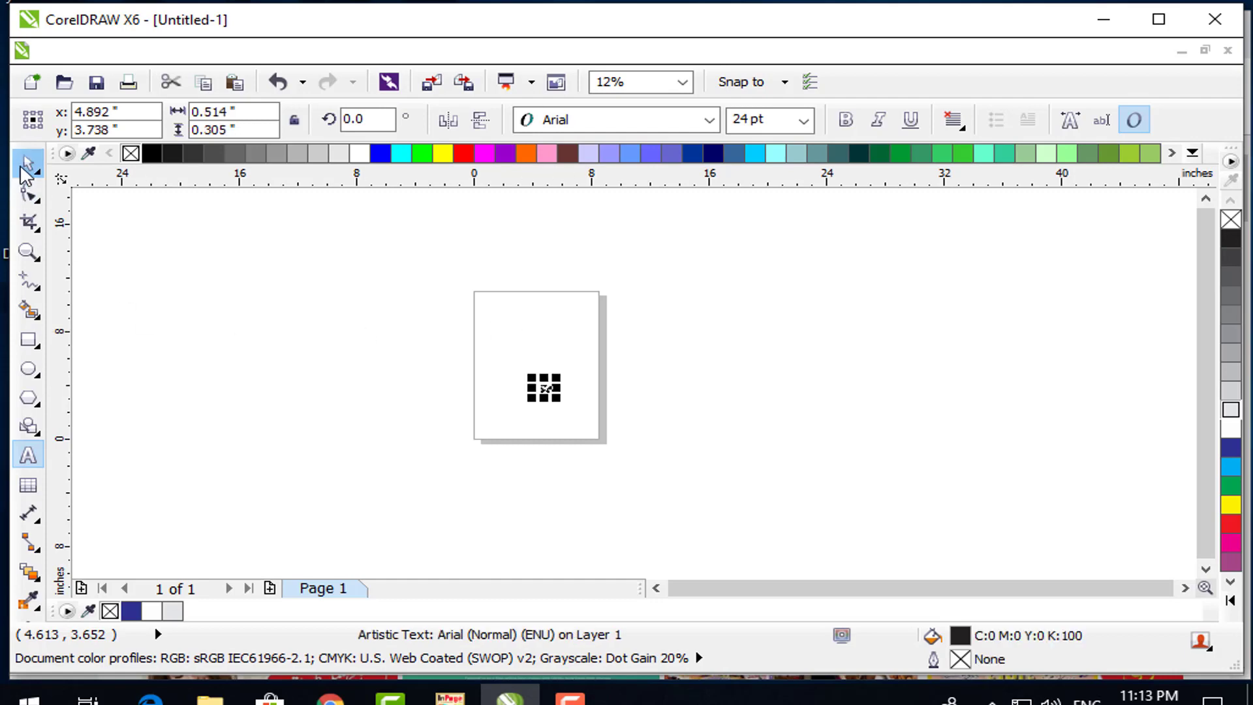
click(27, 163)
drag(560, 376, 607, 363)
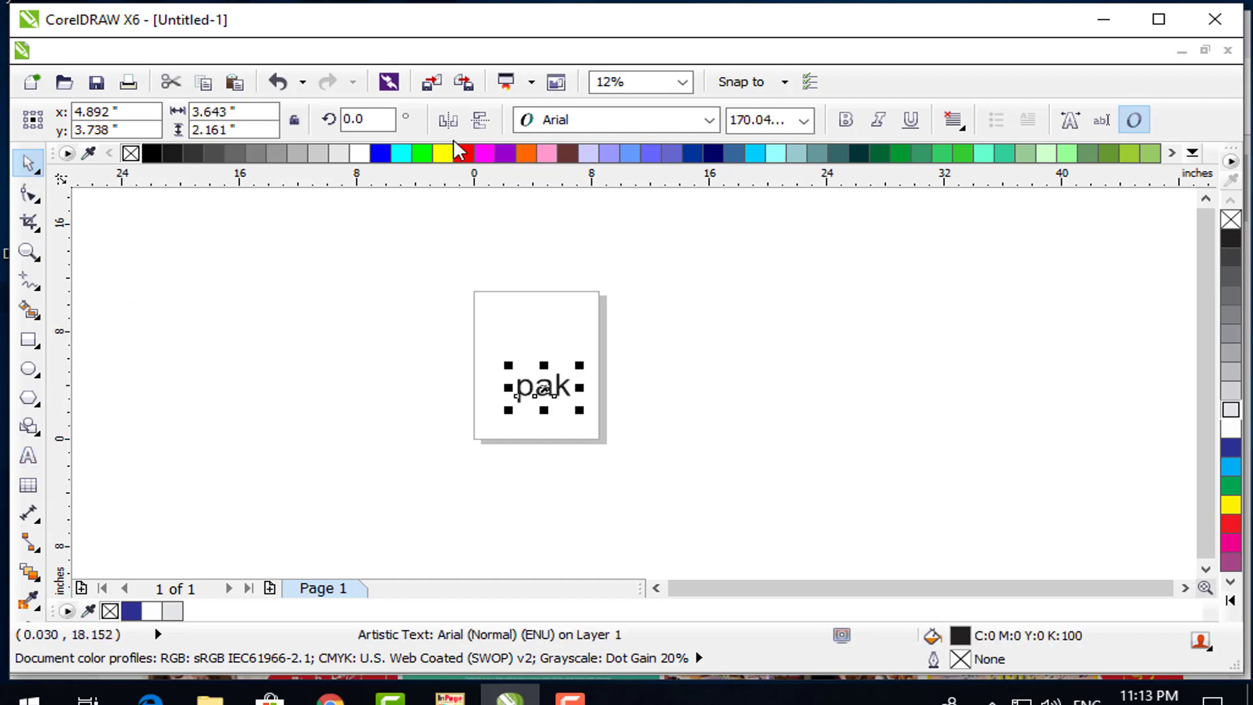
click(567, 123)
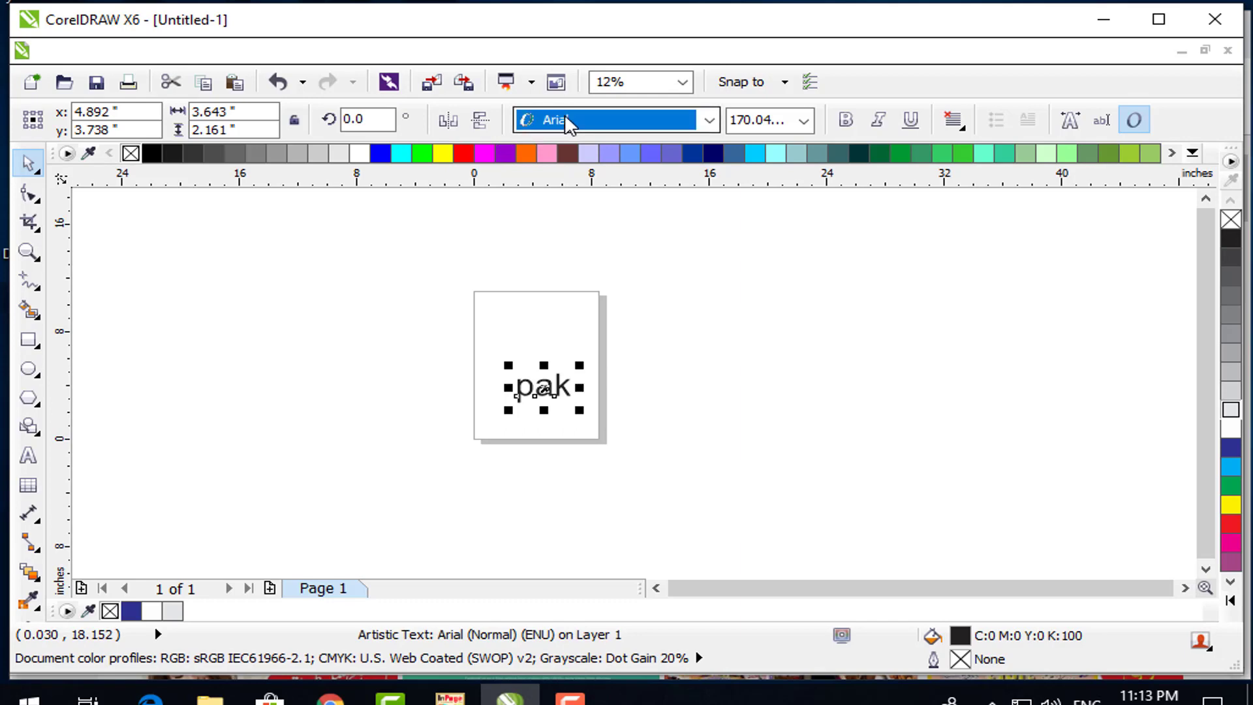
click(566, 122)
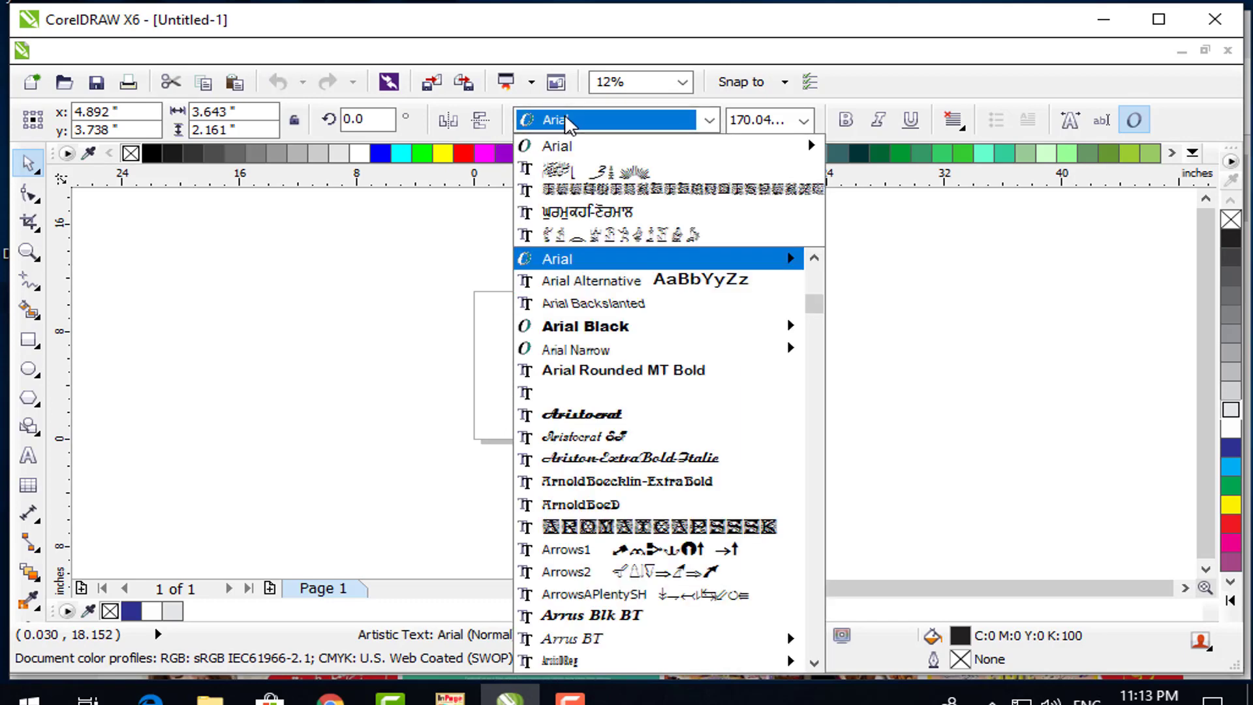
click(596, 483)
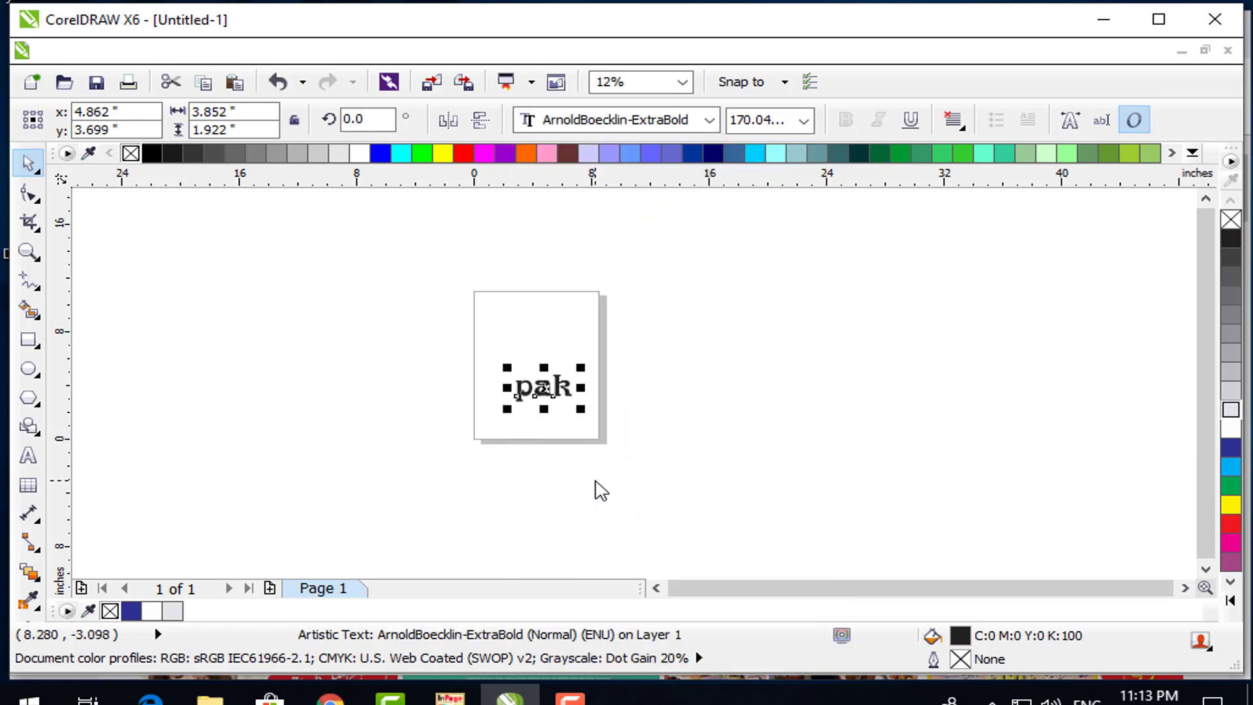
drag(558, 387, 556, 367)
click(672, 333)
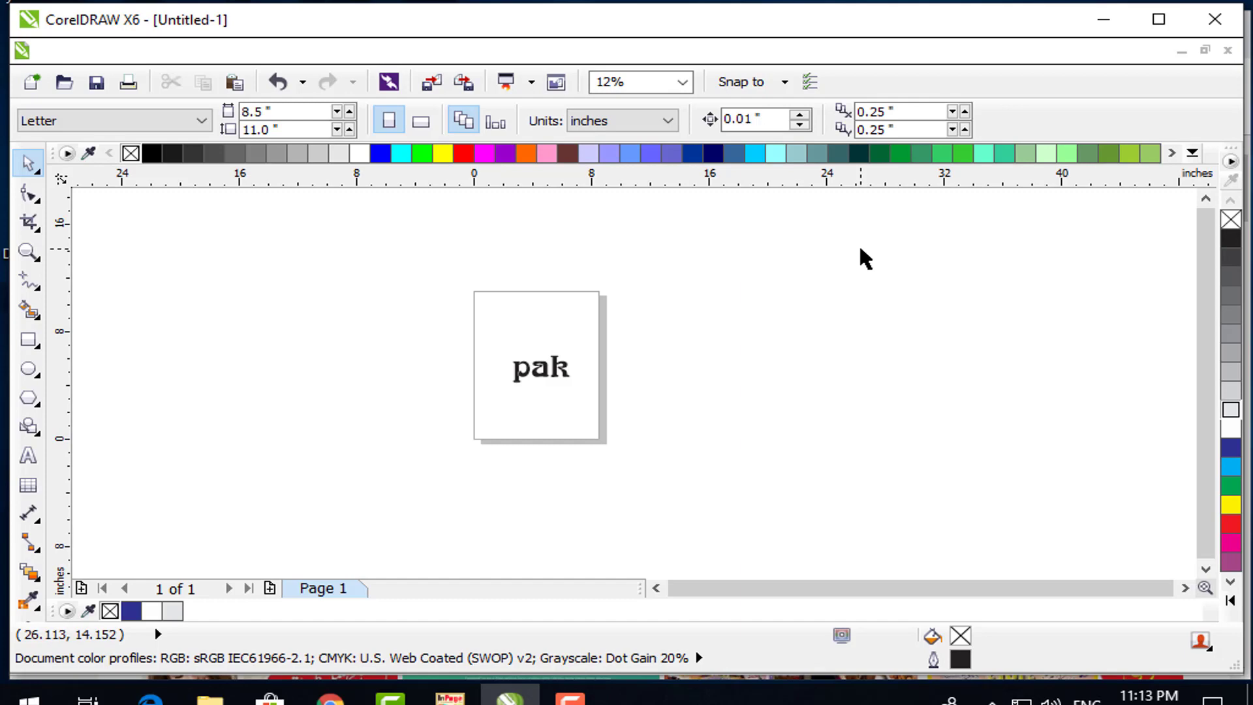
Step: Open Insert Character with Ctrl+F11 and show the ASIM font's glyphs
key(ctrl+F11)
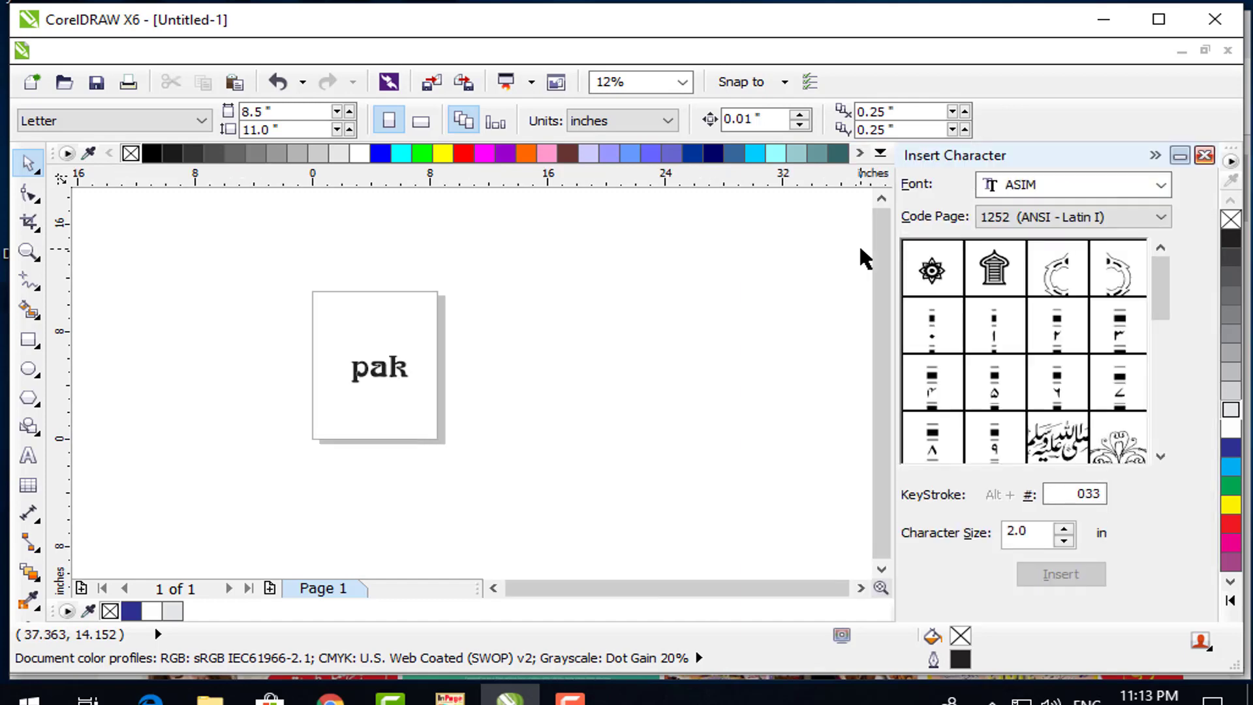
click(1083, 186)
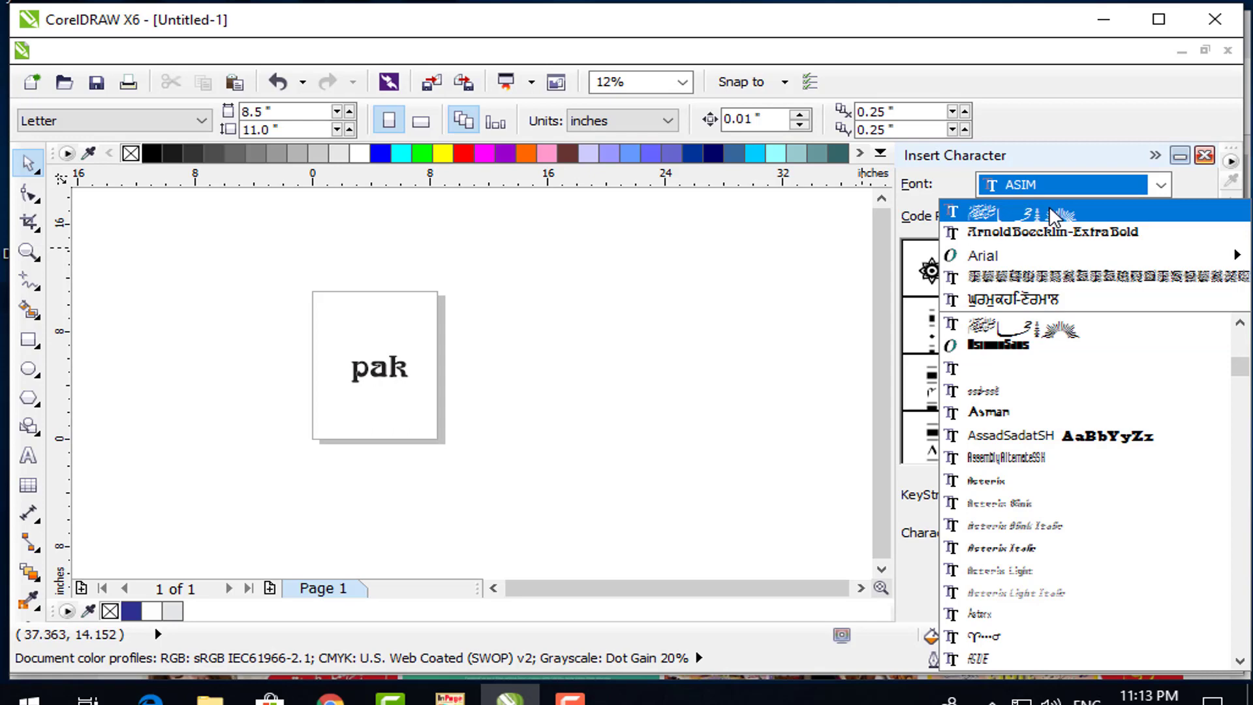
click(1020, 324)
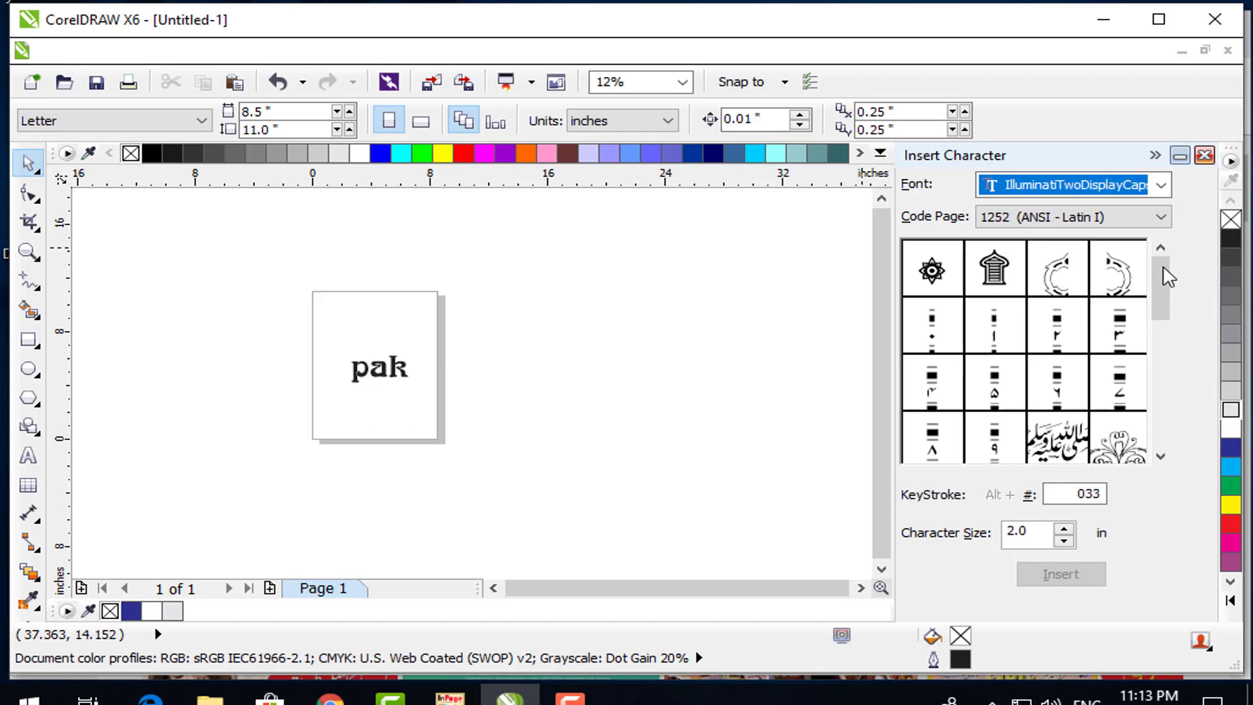
click(1082, 186)
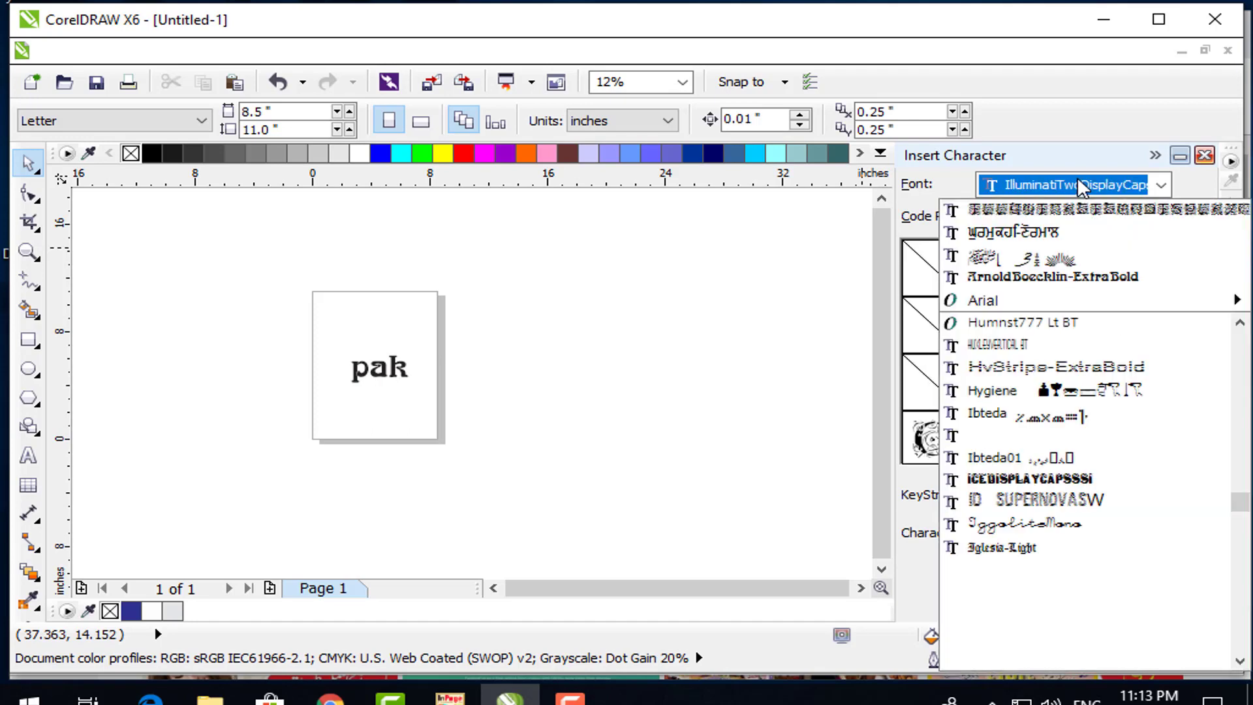
click(1043, 257)
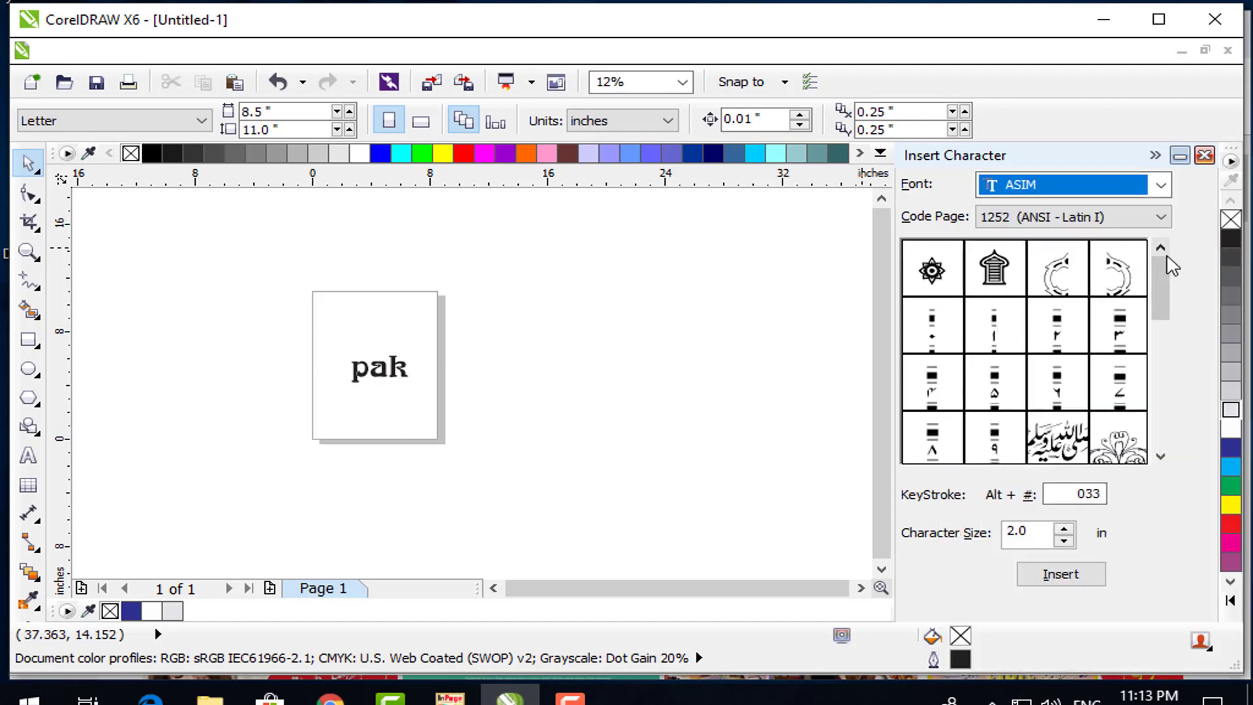
Step: Place an ASIM calligraphy glyph above 'pak', filled green with no outline
drag(1164, 276, 1166, 317)
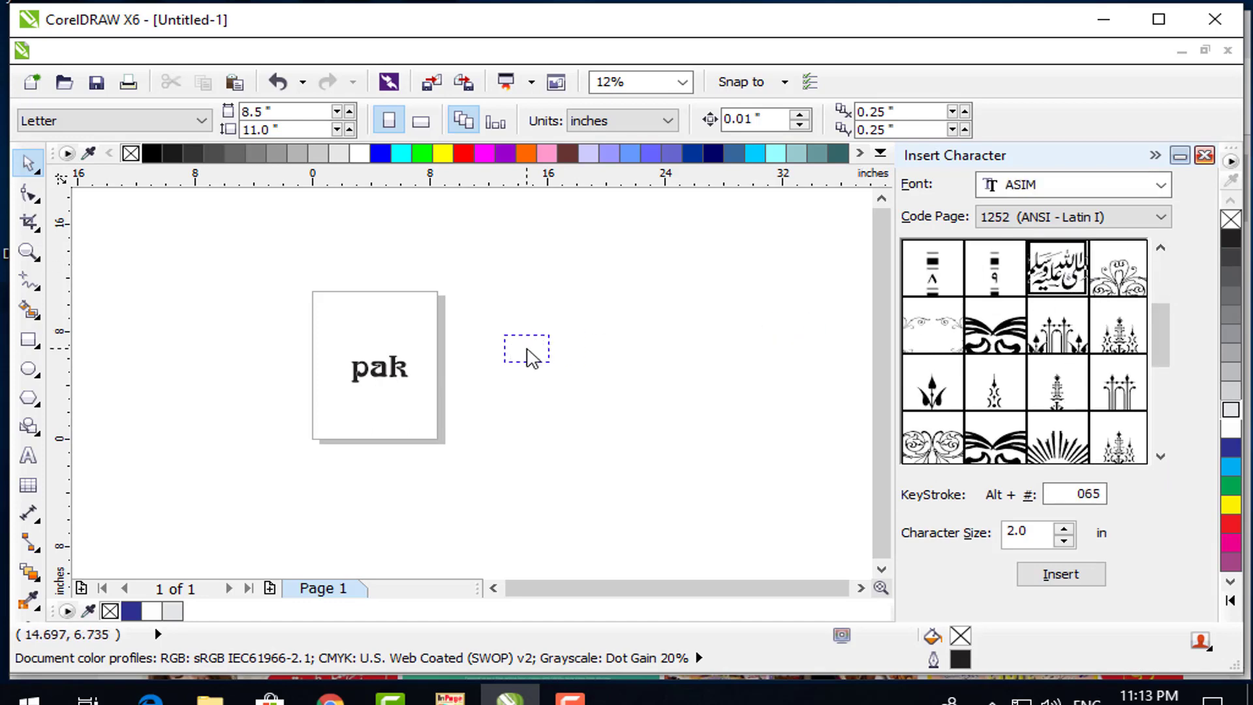
mouse_move(1057, 268)
mouse_down()
mouse_move(526, 346)
mouse_move(396, 325)
mouse_up()
click(565, 355)
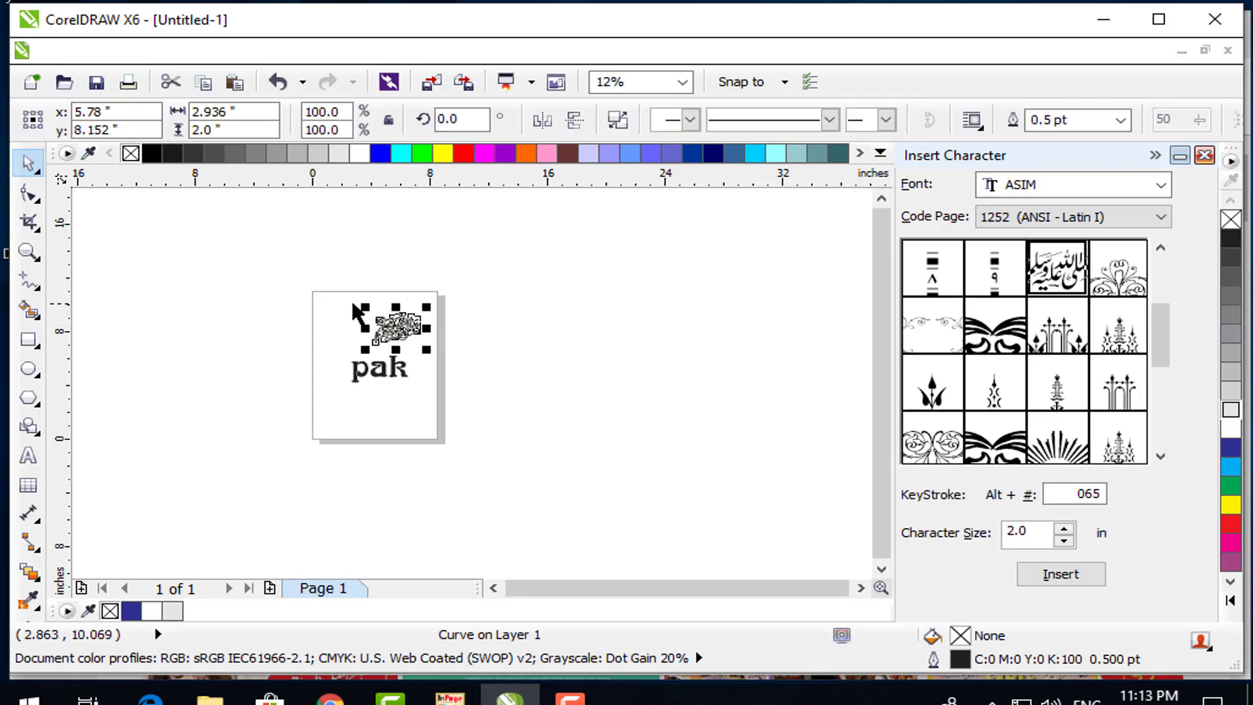
key(shift+F2)
click(1231, 485)
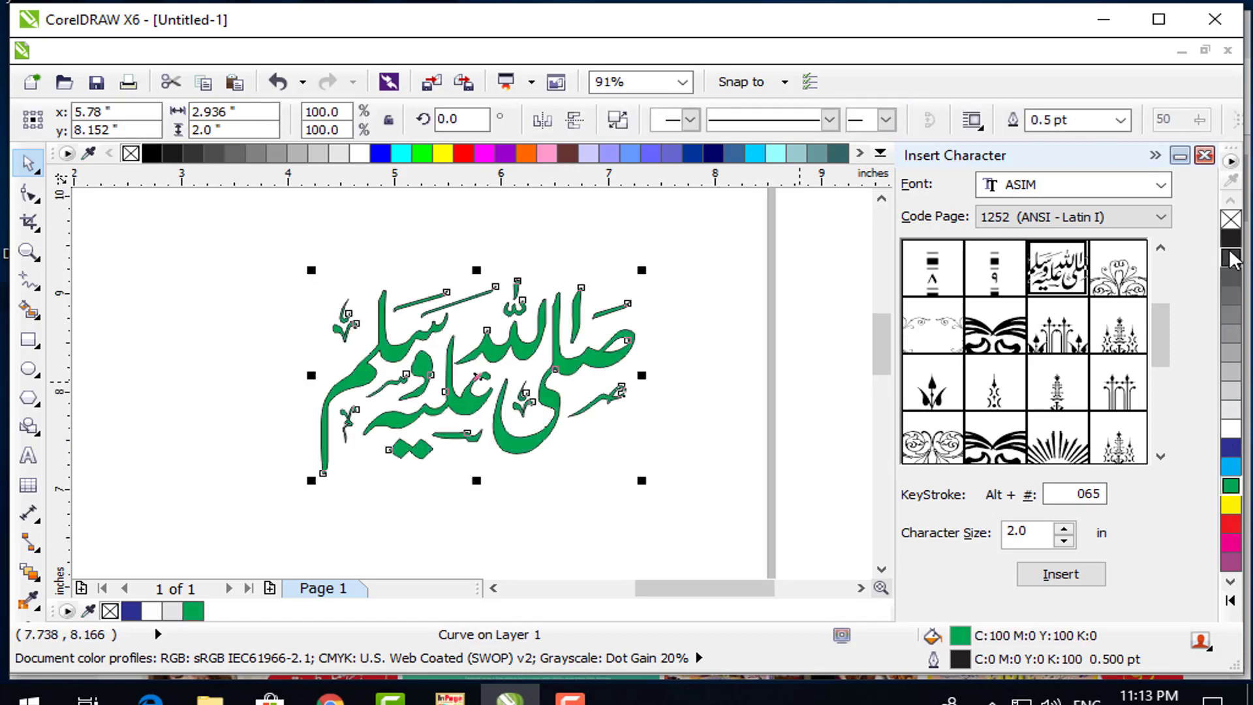
right_click(1232, 222)
click(517, 391)
drag(518, 392, 416, 373)
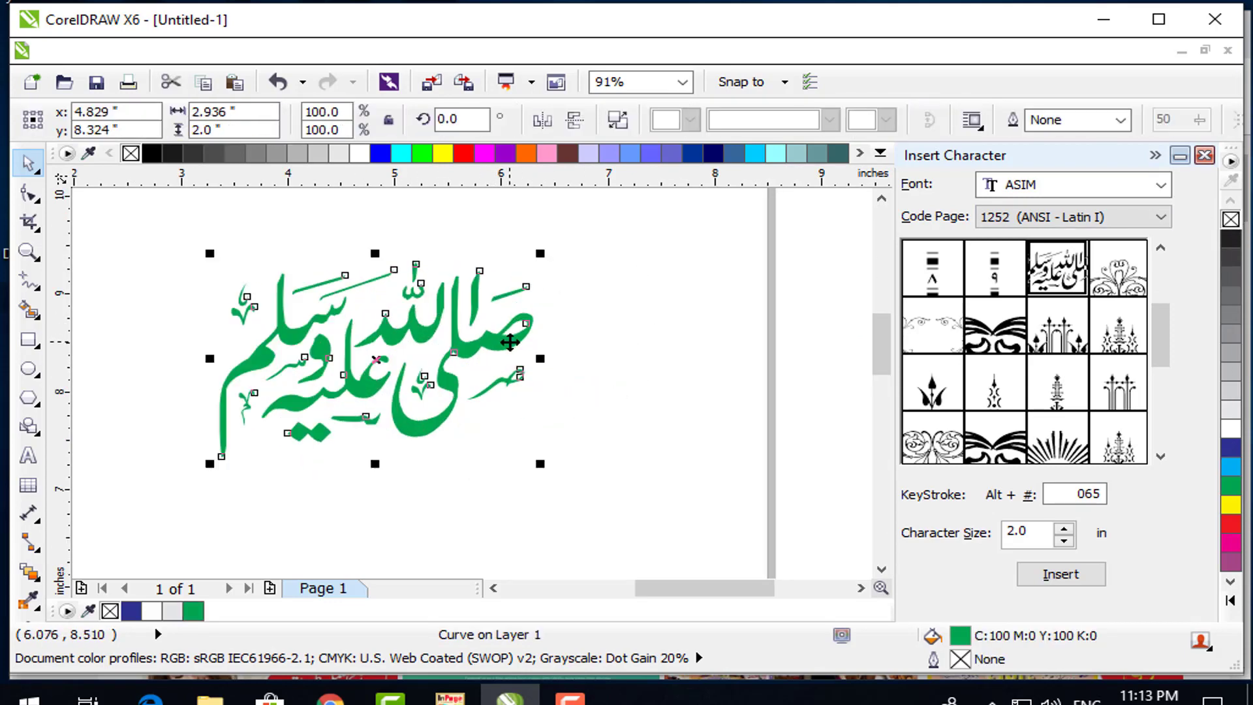
scroll(486, 329, down, 3)
scroll(628, 359, up, 2)
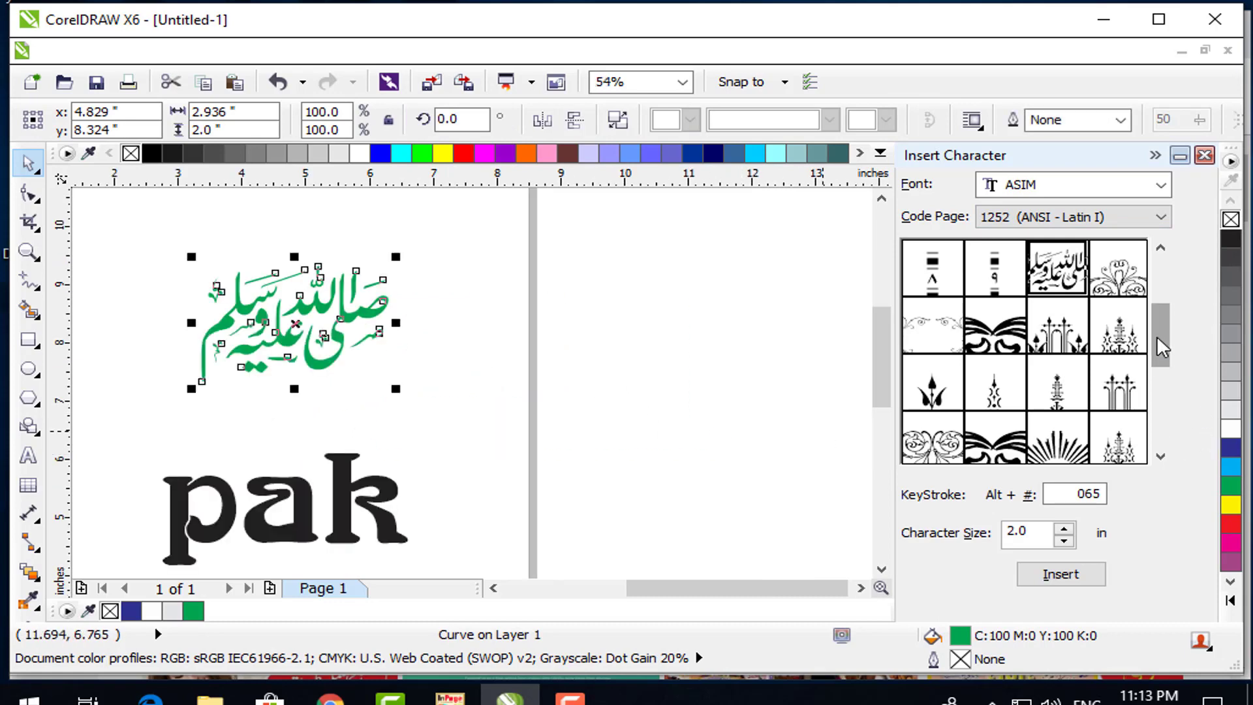
Step: Add a second glyph at 52% size under the green one, 40% grey, no outline
drag(1157, 347, 1163, 402)
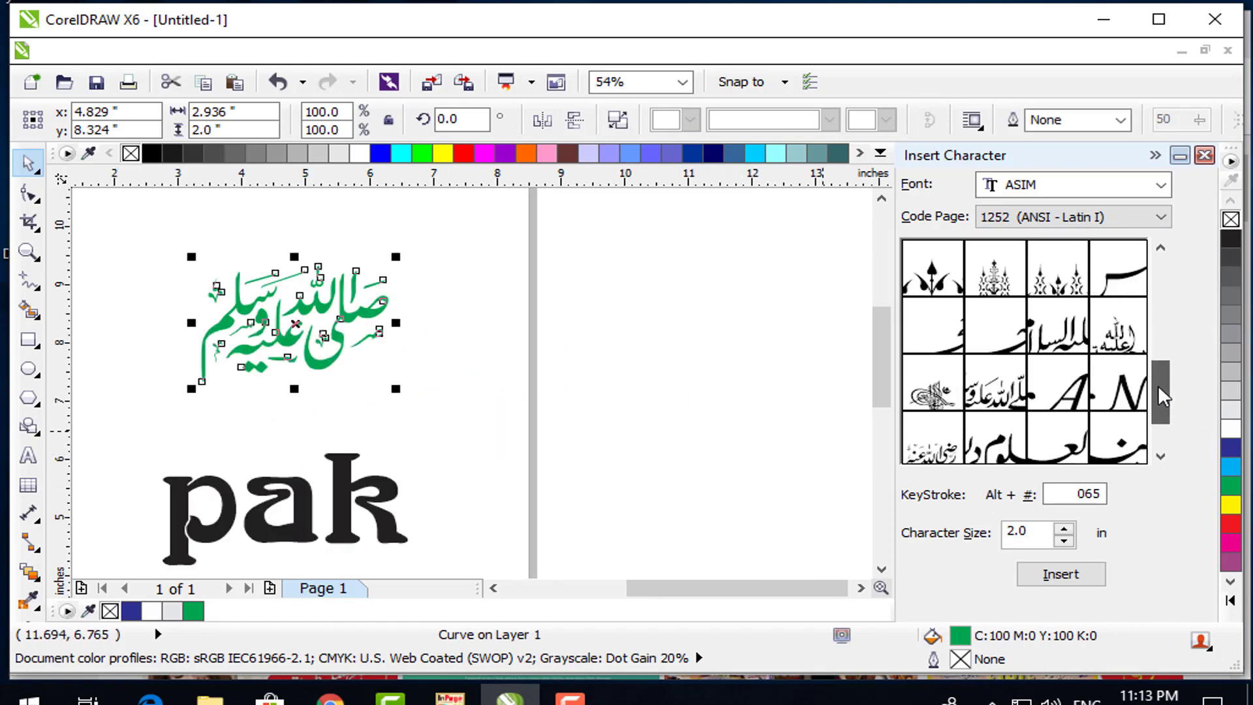
drag(995, 437, 540, 390)
drag(863, 320, 710, 340)
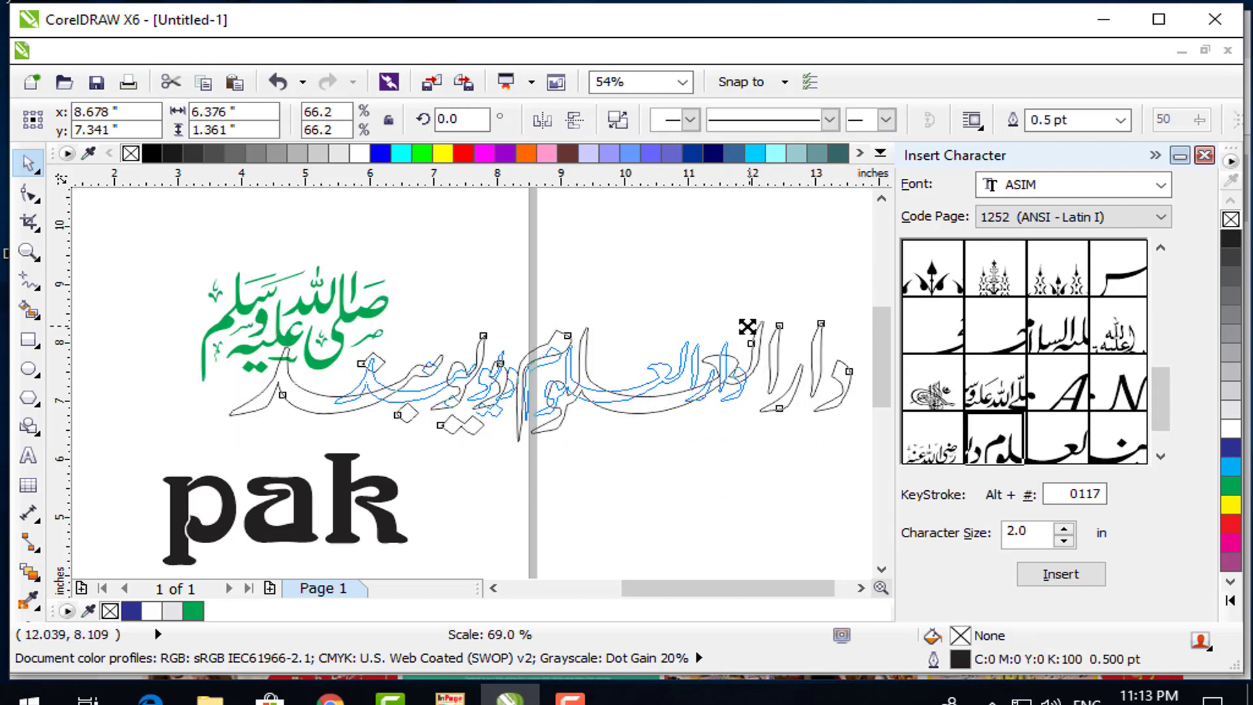
drag(614, 392, 460, 417)
click(277, 153)
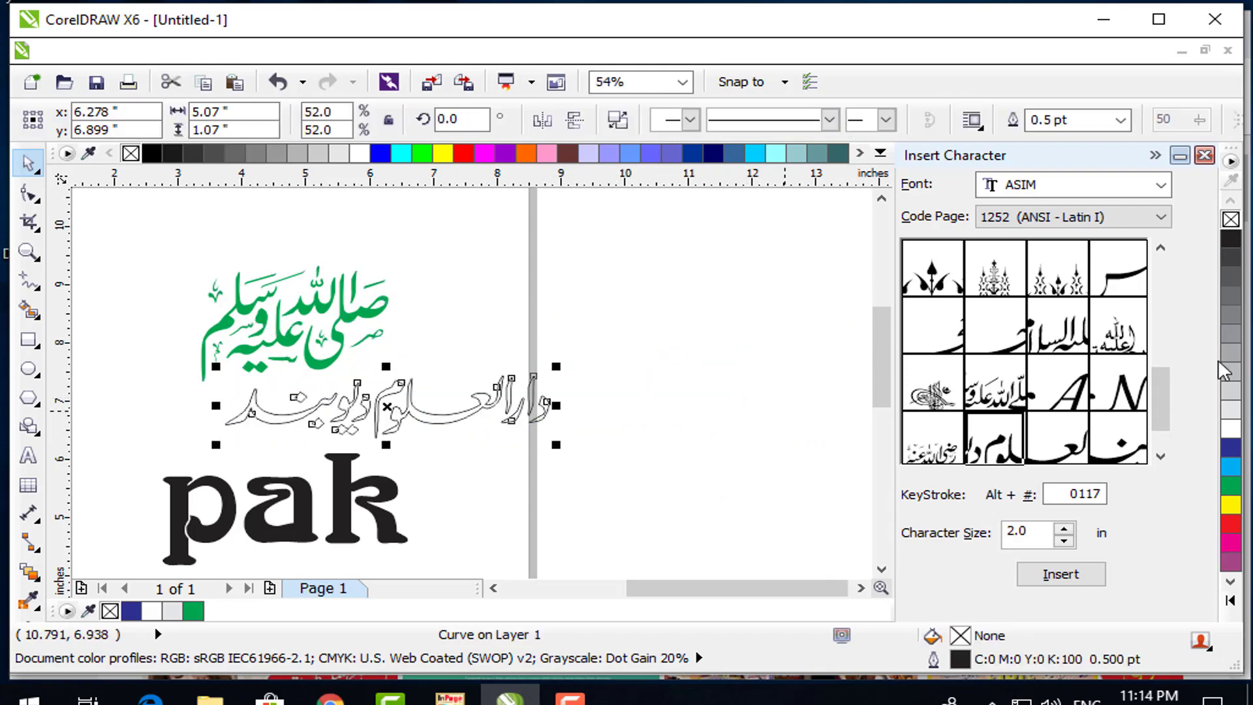
click(498, 410)
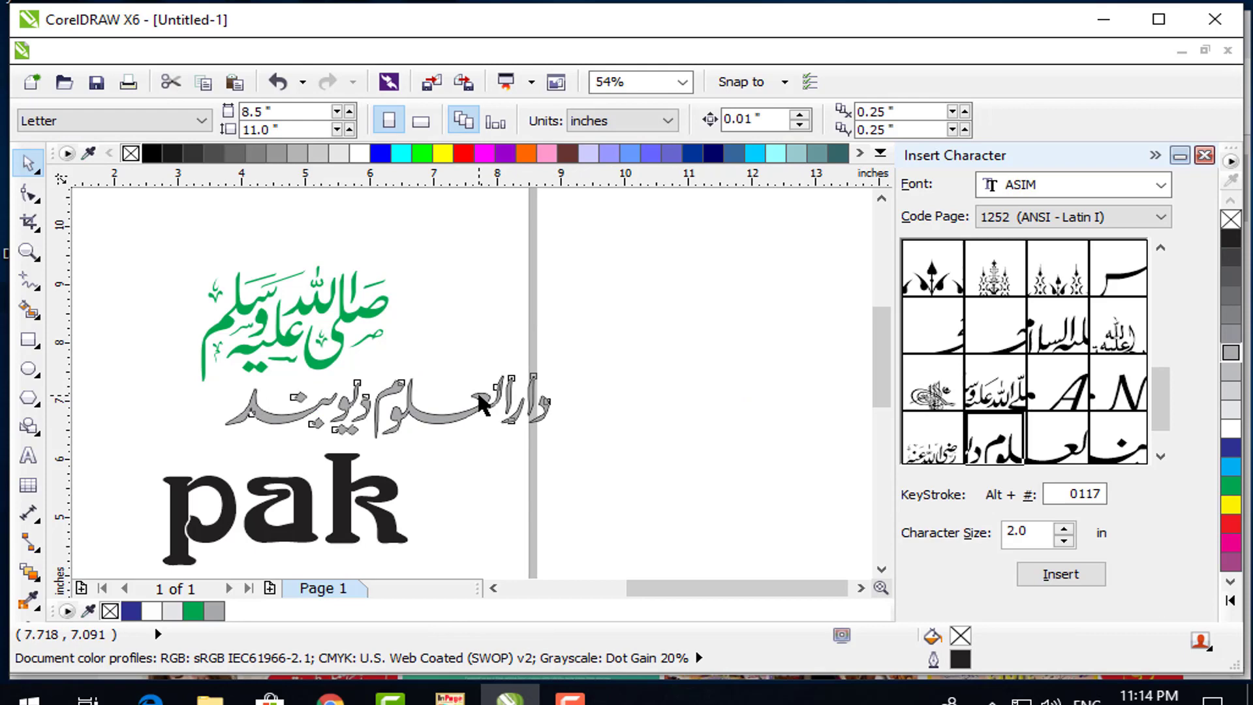
right_click(1231, 220)
click(1090, 186)
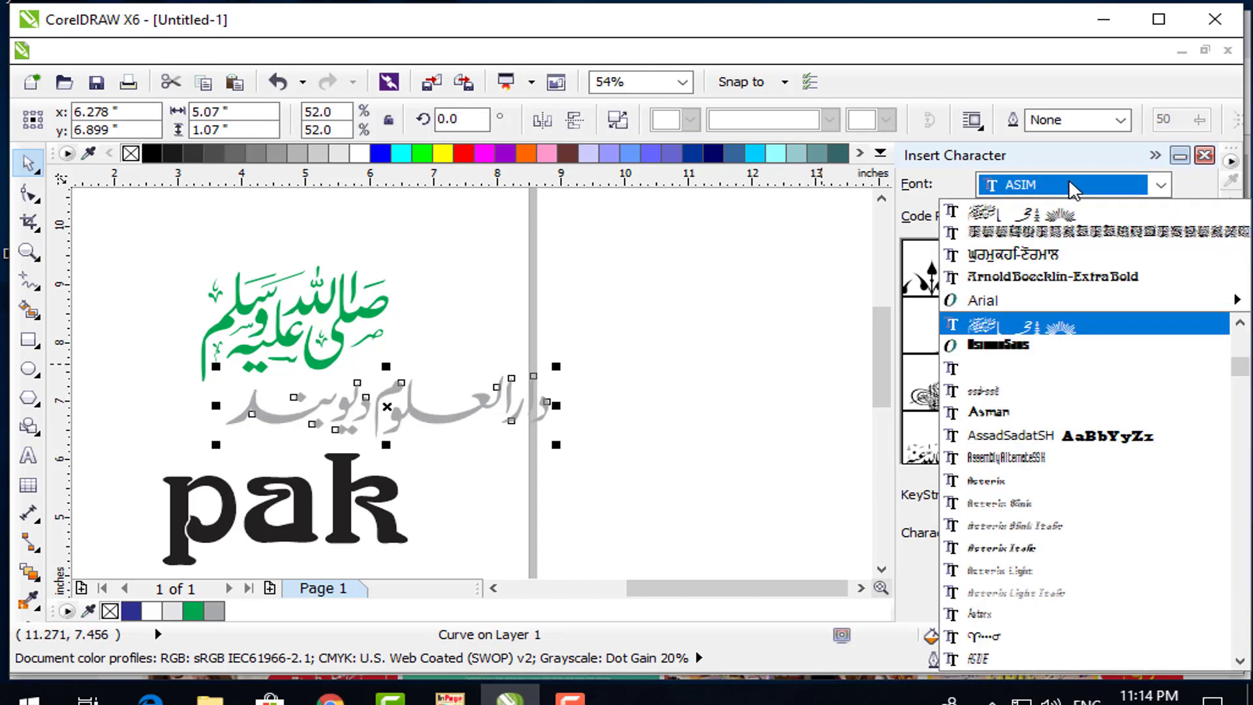
mouse_move(983, 301)
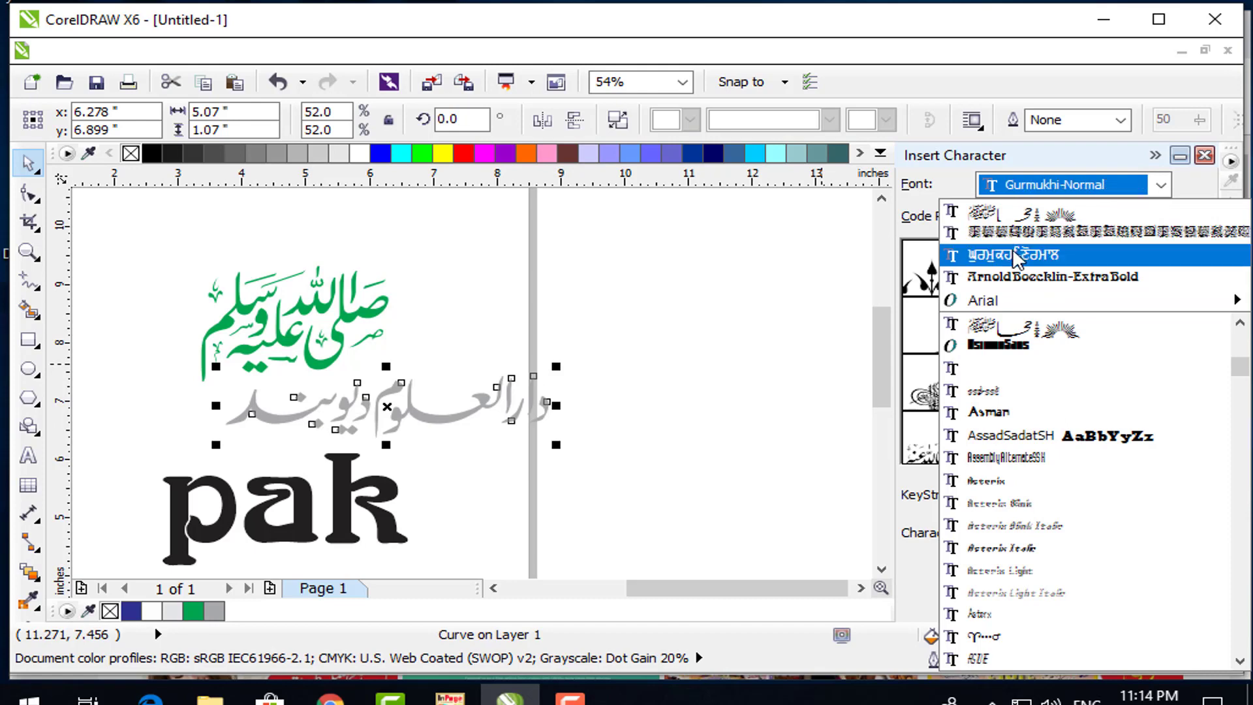
Step: Browse the character font list and show the Bearpaw Bats glyphs in the grid
key(Down)
key(Down)
key(Down)
key(Down)
key(Down)
key(Down)
key(Down)
key(Down)
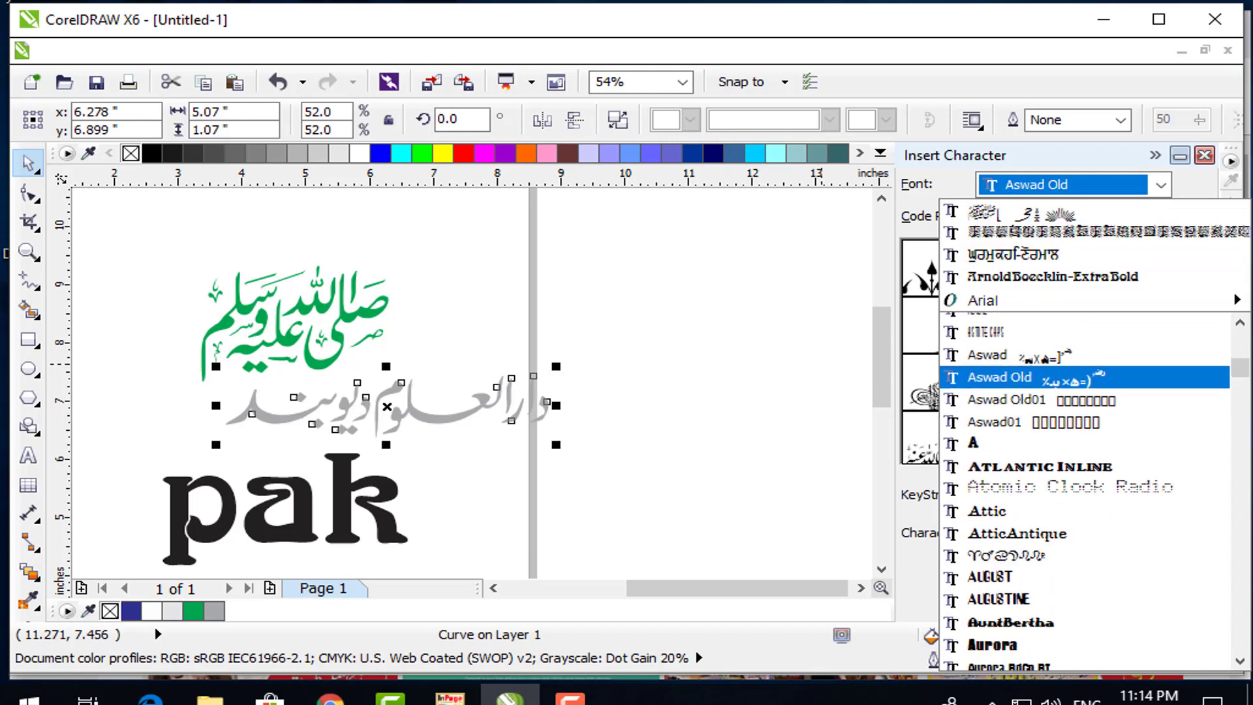
key(Down)
key(Down)
key(Down)
scroll(1027, 459, down, 2)
scroll(1027, 459, down, 1)
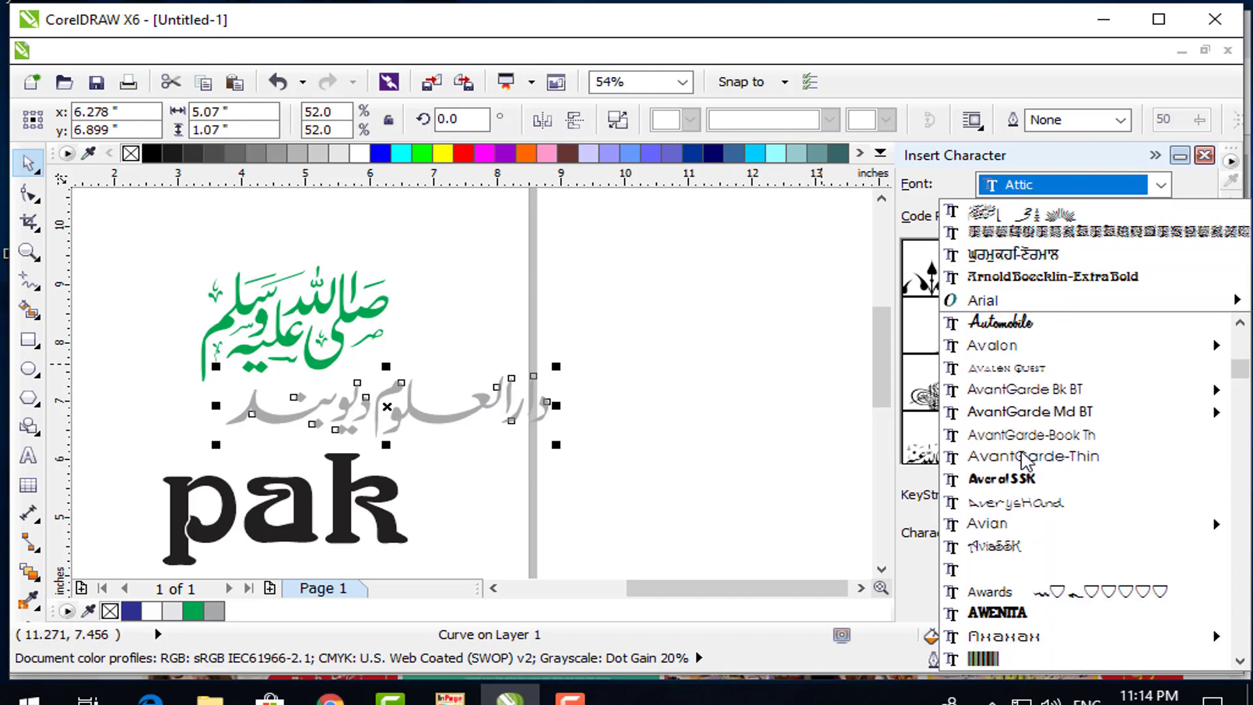
scroll(1027, 459, down, 3)
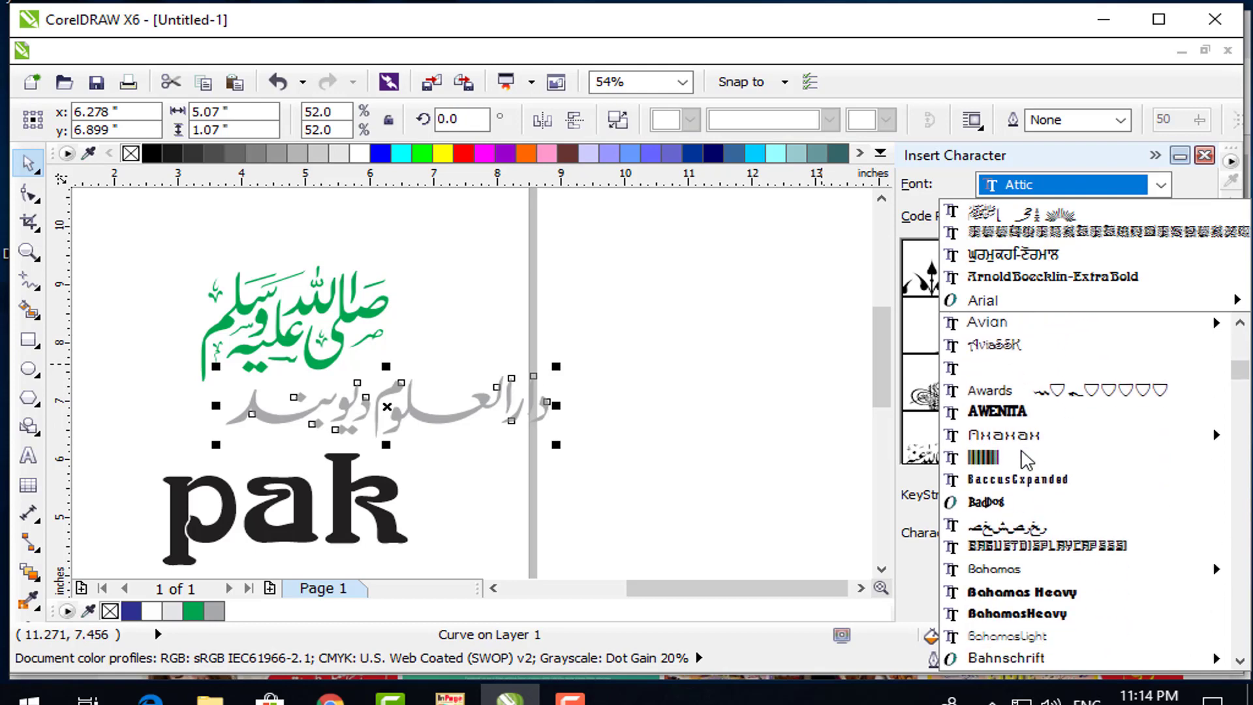
scroll(1026, 458, down, 5)
scroll(1027, 459, down, 2)
scroll(1027, 459, down, 2)
scroll(1026, 459, down, 1)
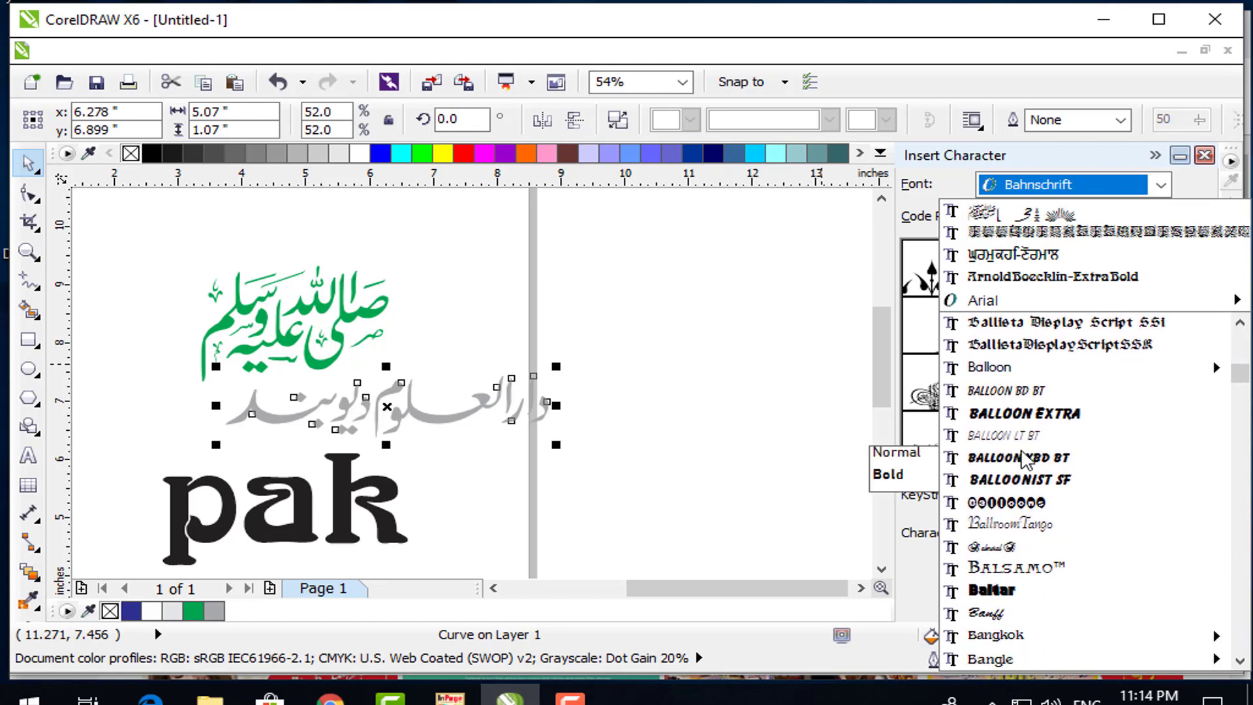
scroll(1026, 459, down, 4)
scroll(1026, 459, down, 4)
scroll(1027, 459, down, 2)
scroll(1027, 459, down, 5)
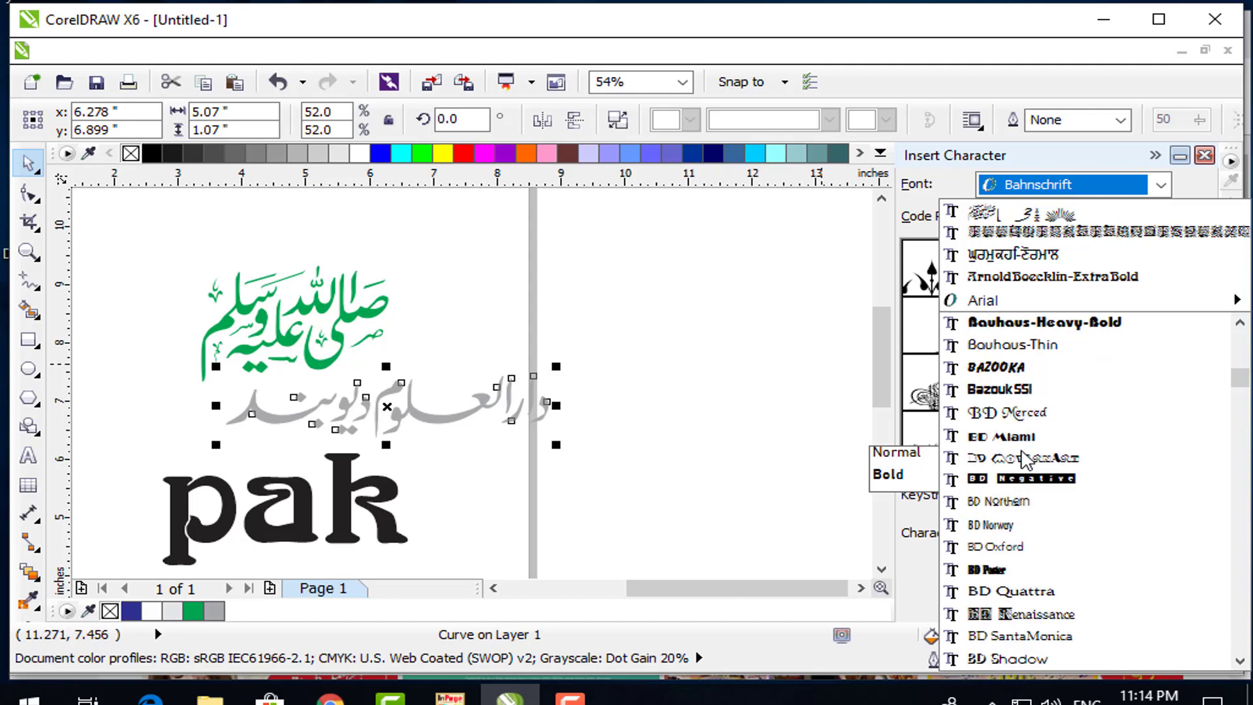
scroll(1026, 458, down, 5)
scroll(1027, 459, down, 5)
scroll(1026, 459, up, 3)
scroll(1027, 459, up, 2)
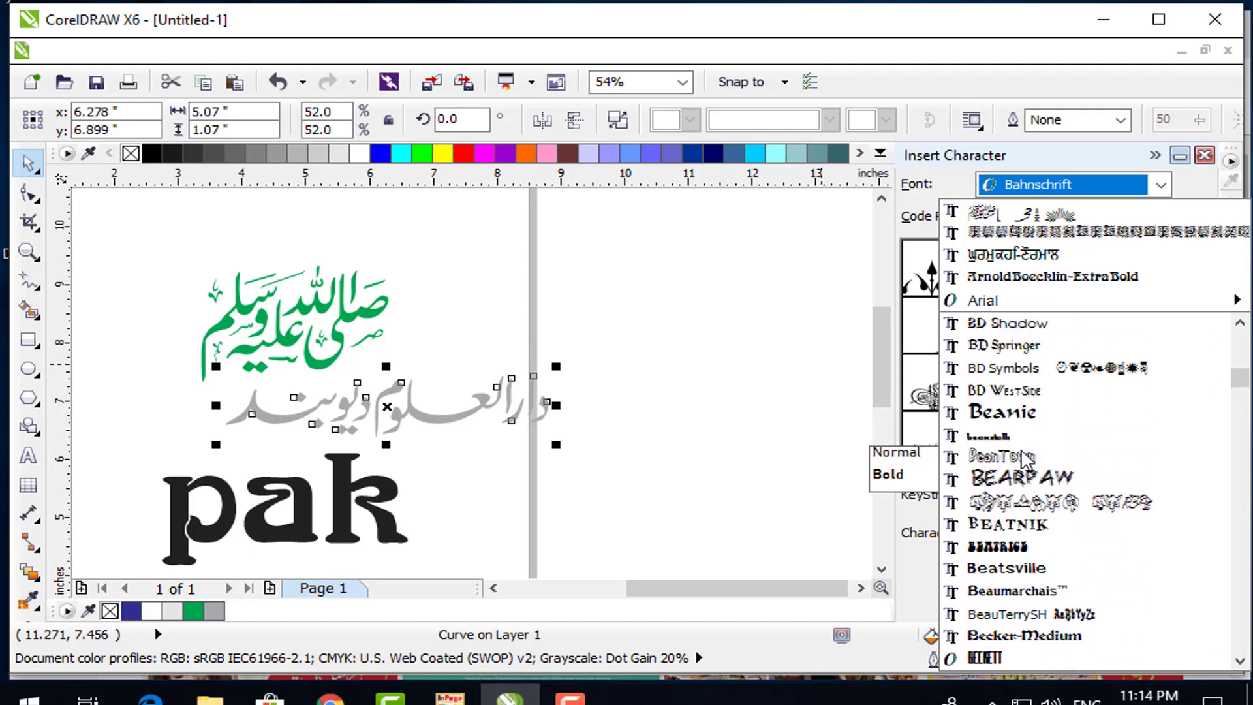
click(1114, 509)
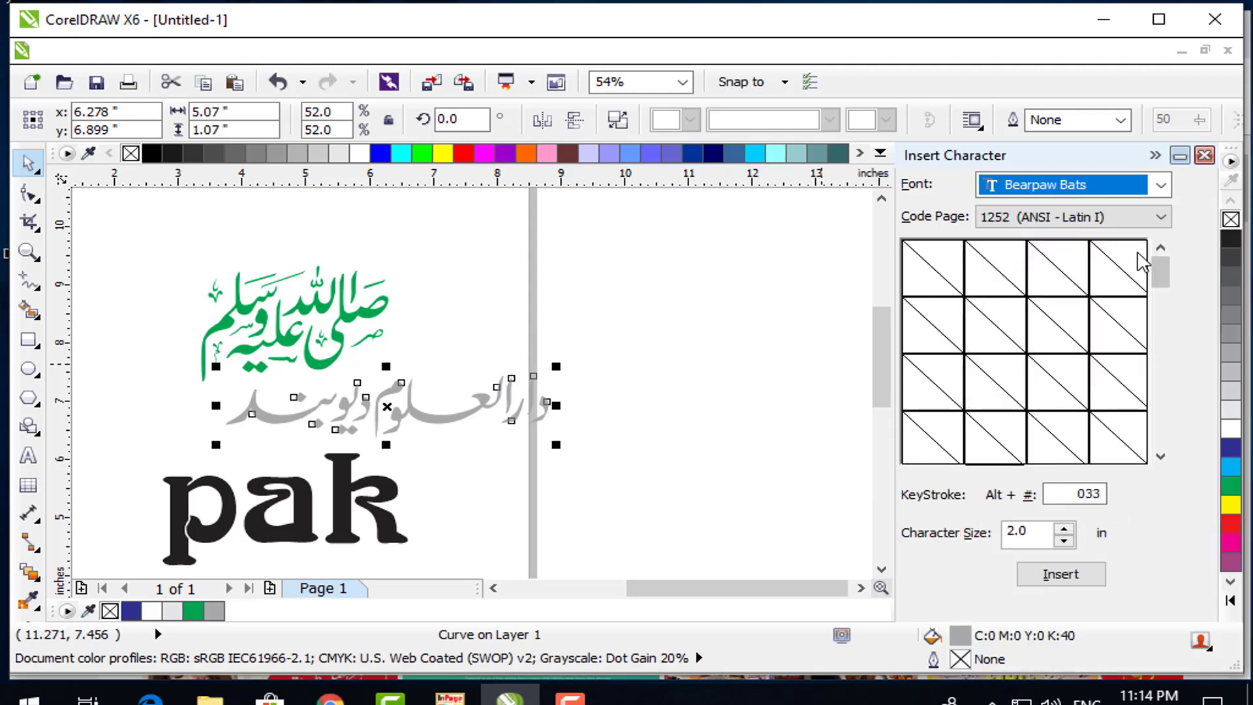
drag(1160, 271, 1161, 427)
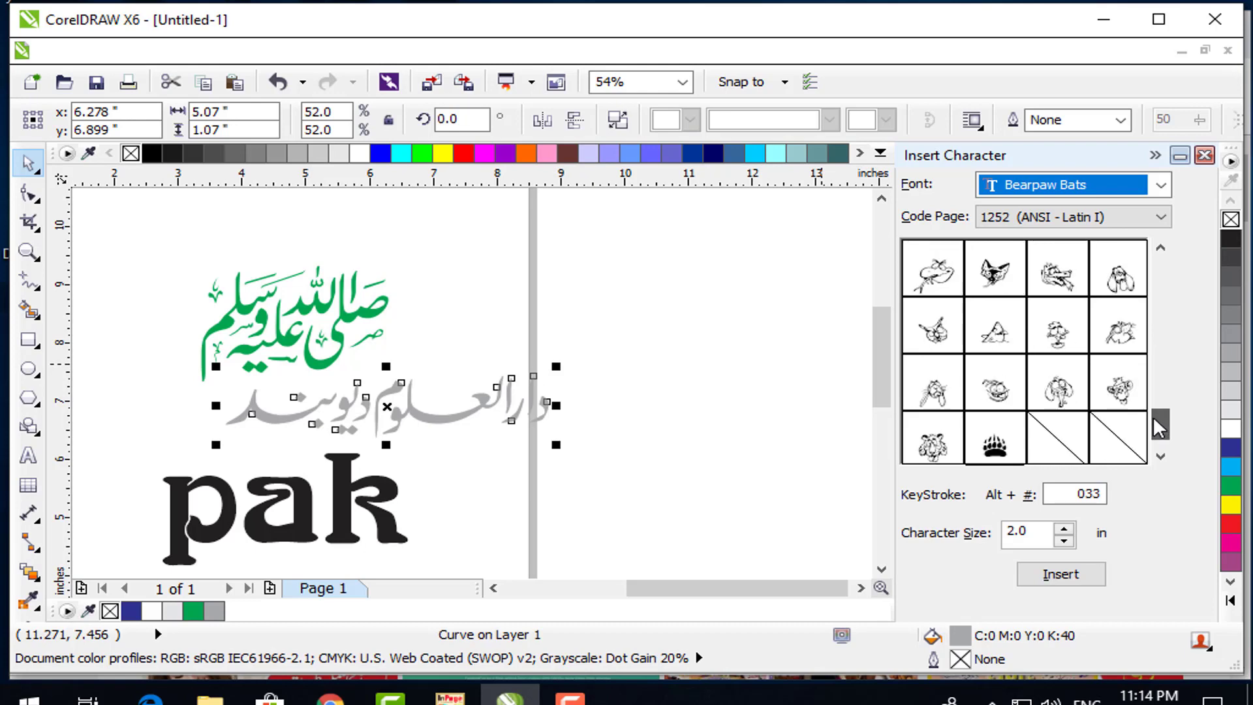
Step: Show the Food font's glyphs, then bring up the BORDER & CORNER fonts folder
click(1070, 189)
text(food)
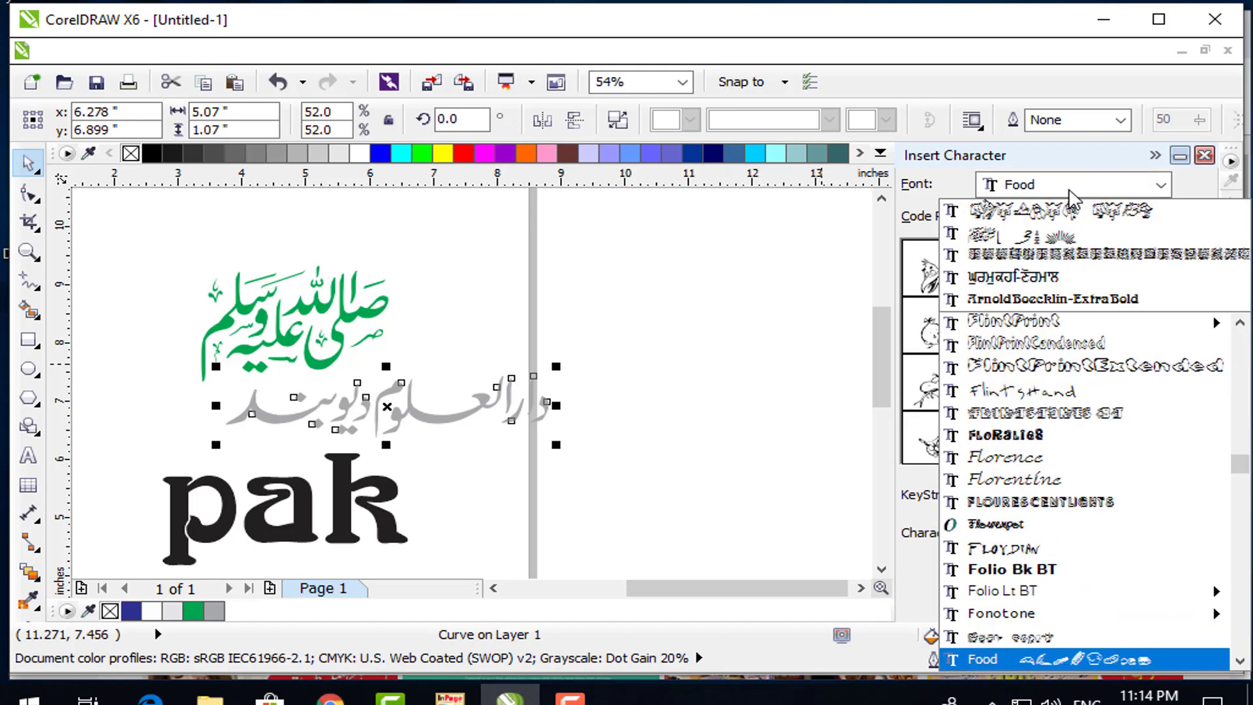
key(Return)
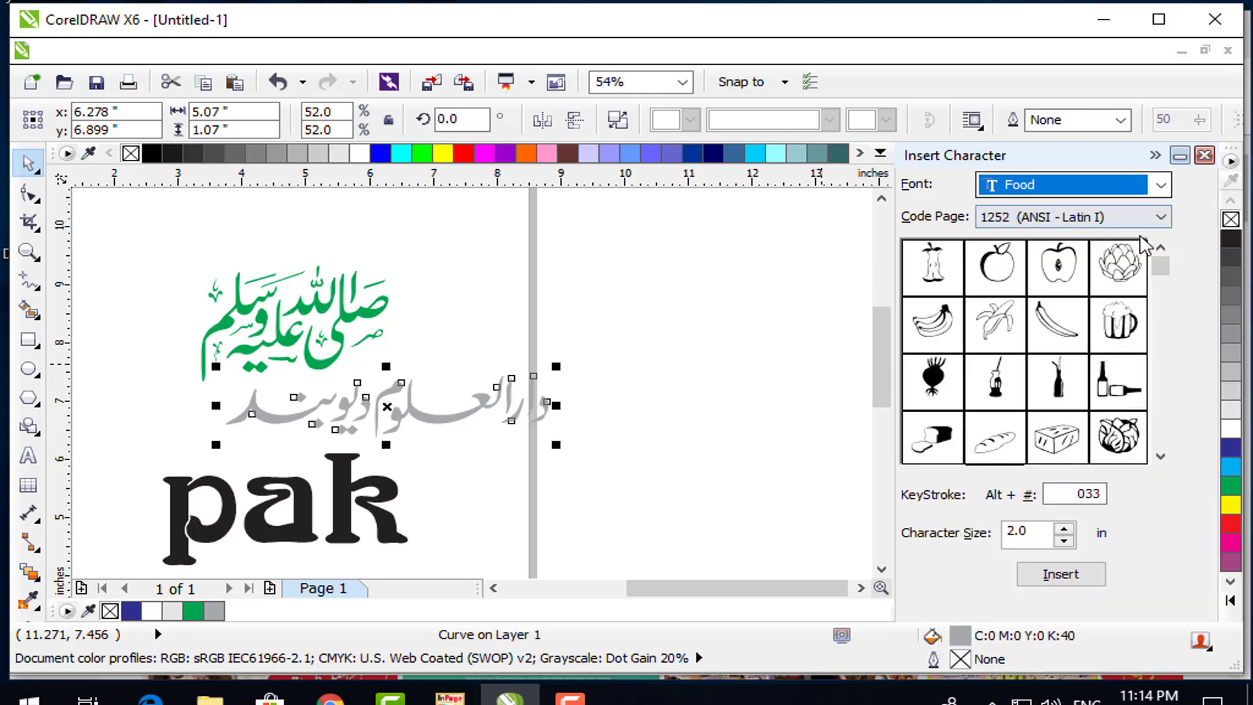
mouse_move(1160, 269)
mouse_down()
mouse_move(1159, 353)
mouse_move(1161, 285)
mouse_up()
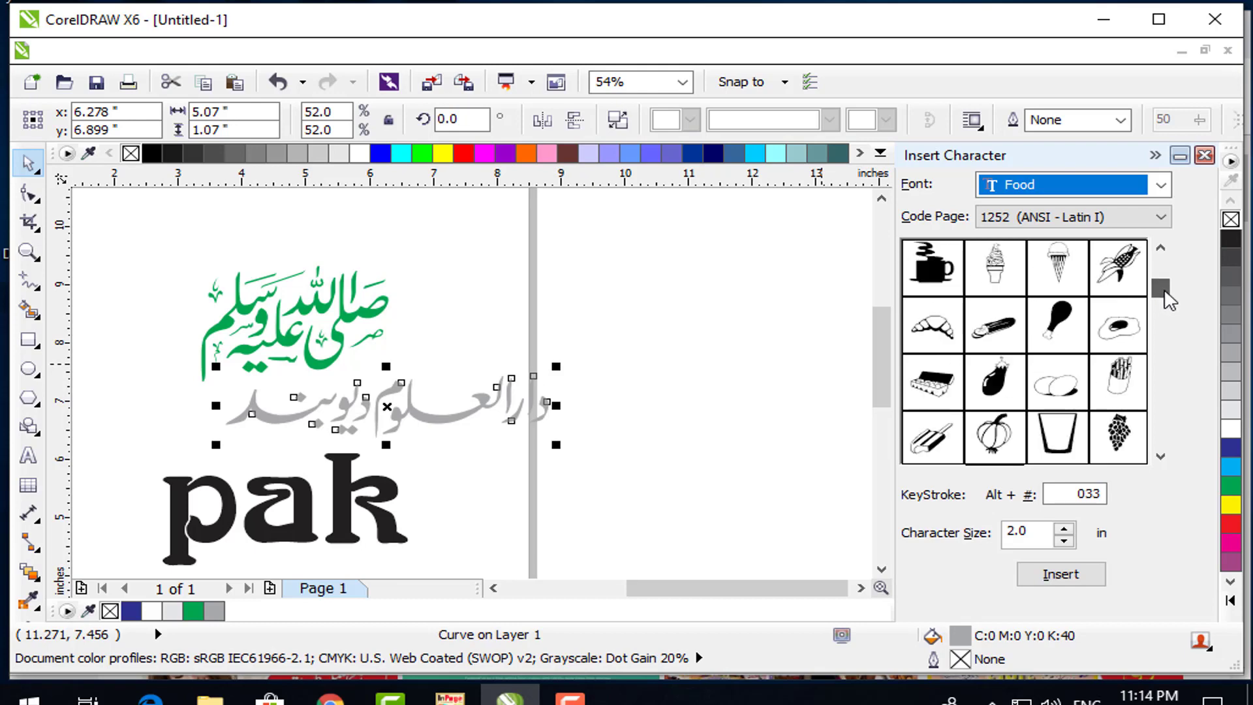
click(1089, 194)
scroll(1055, 526, down, 1)
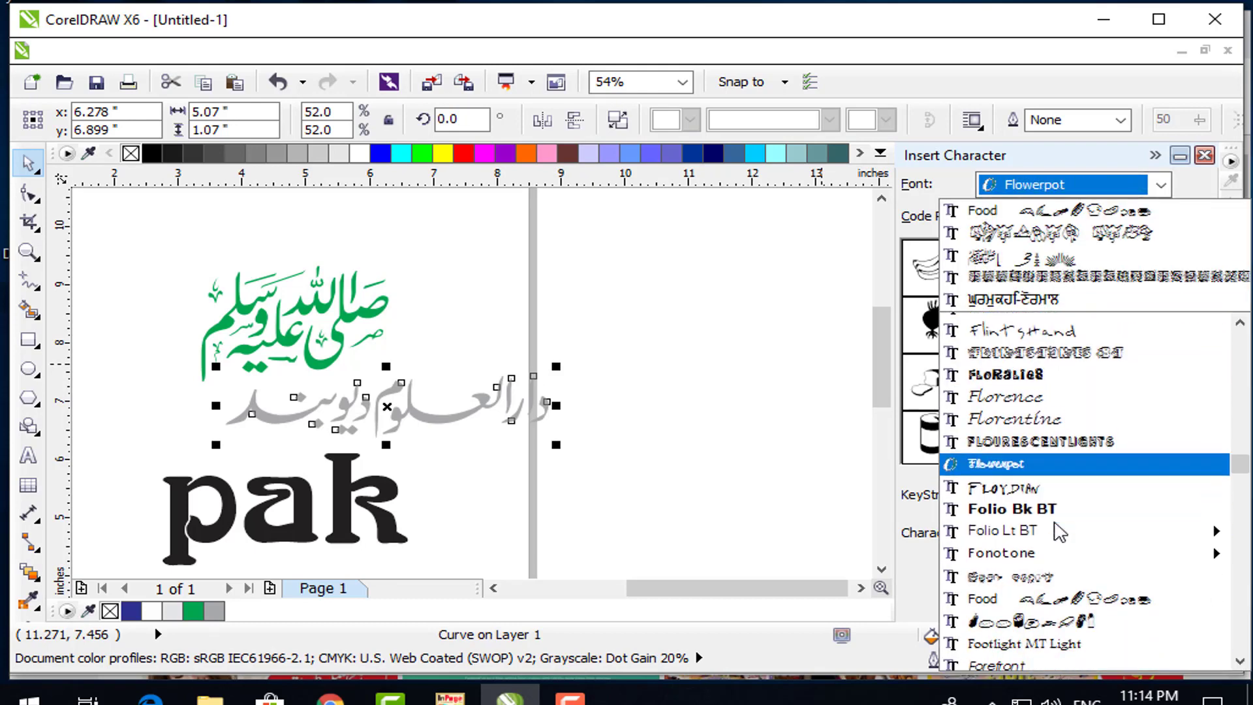
scroll(1057, 529, down, 2)
scroll(1057, 530, down, 1)
scroll(1045, 528, down, 5)
scroll(1044, 527, down, 3)
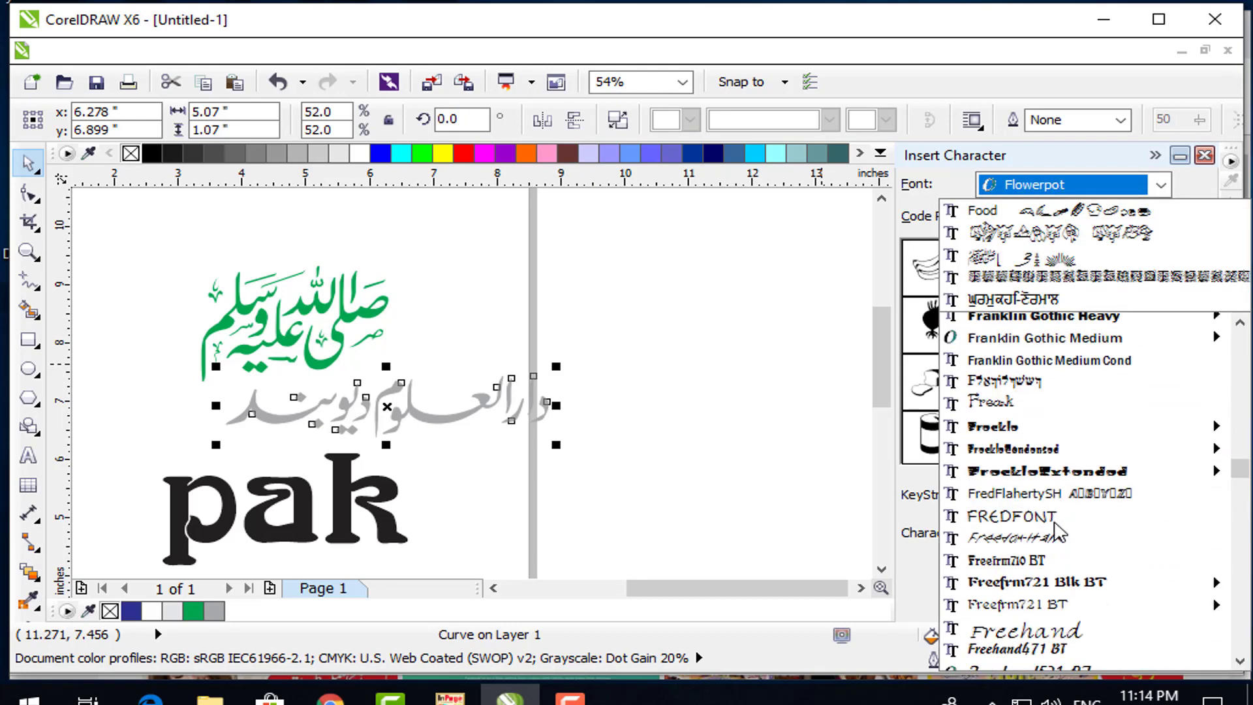
scroll(1045, 528, down, 1)
click(210, 696)
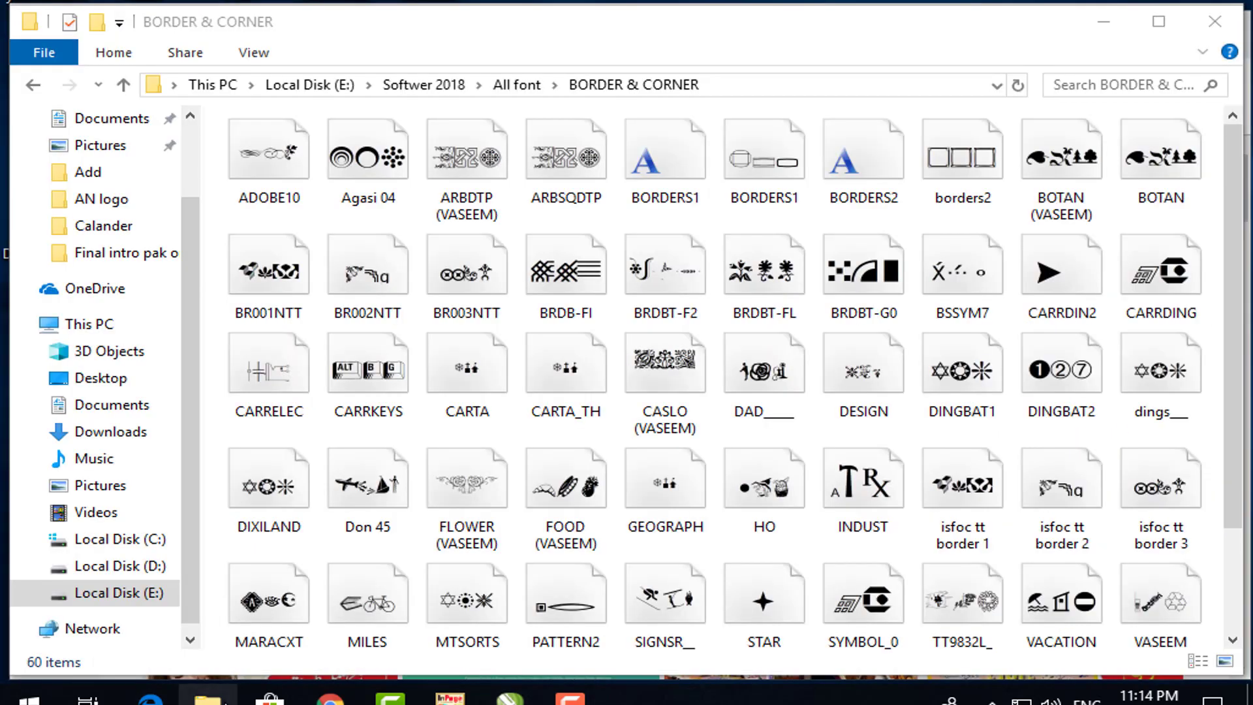
Step: Browse the BORDER & CORNER font files, then return to the All font folder
click(432, 279)
key(BackSpace)
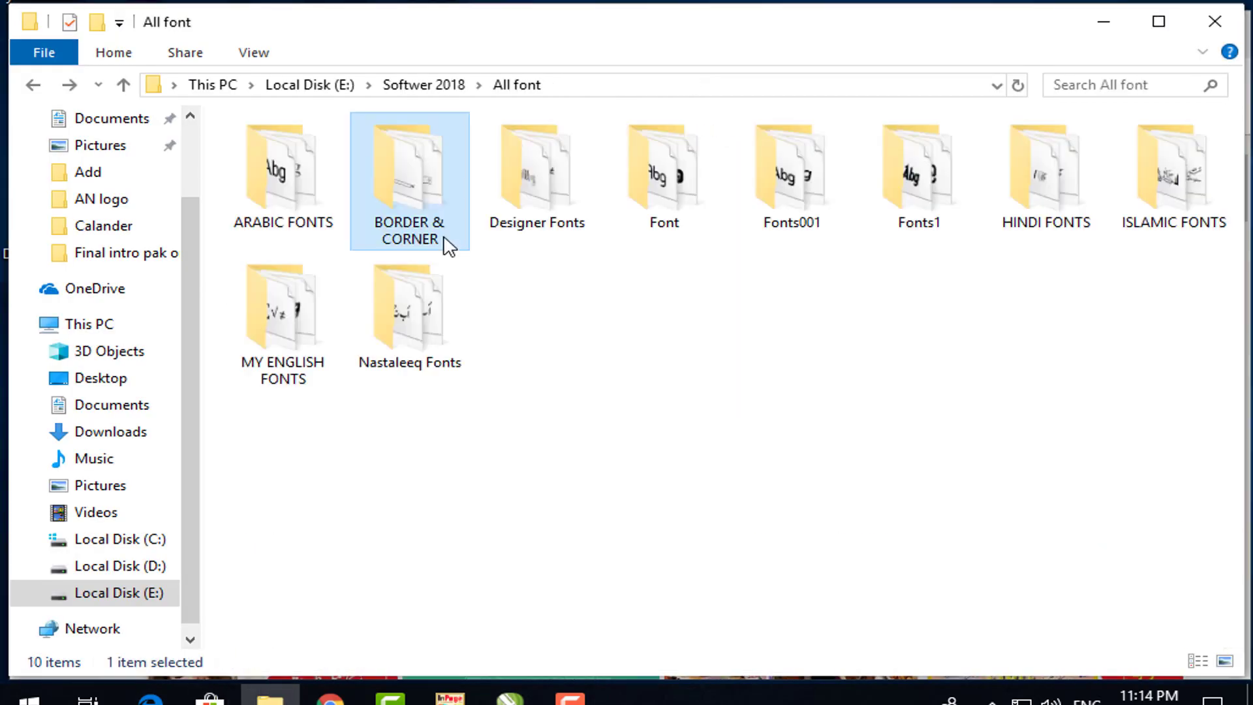
double_click(425, 184)
click(465, 258)
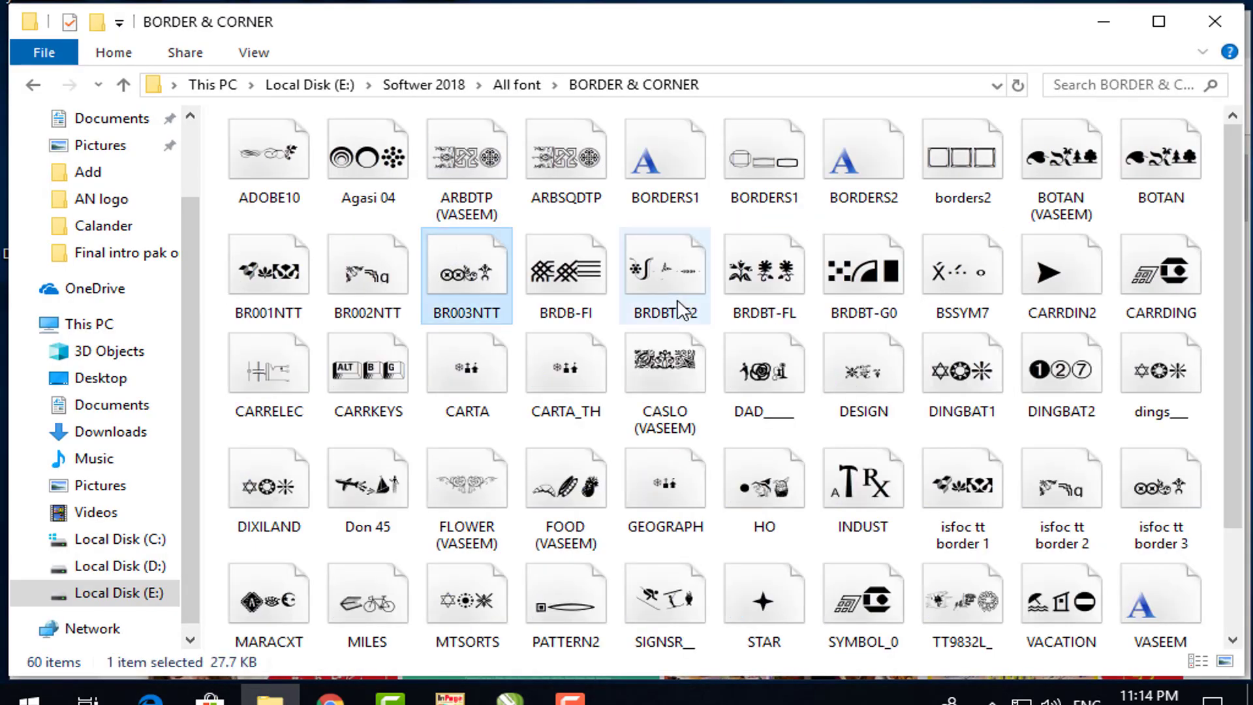
scroll(672, 287, down, 2)
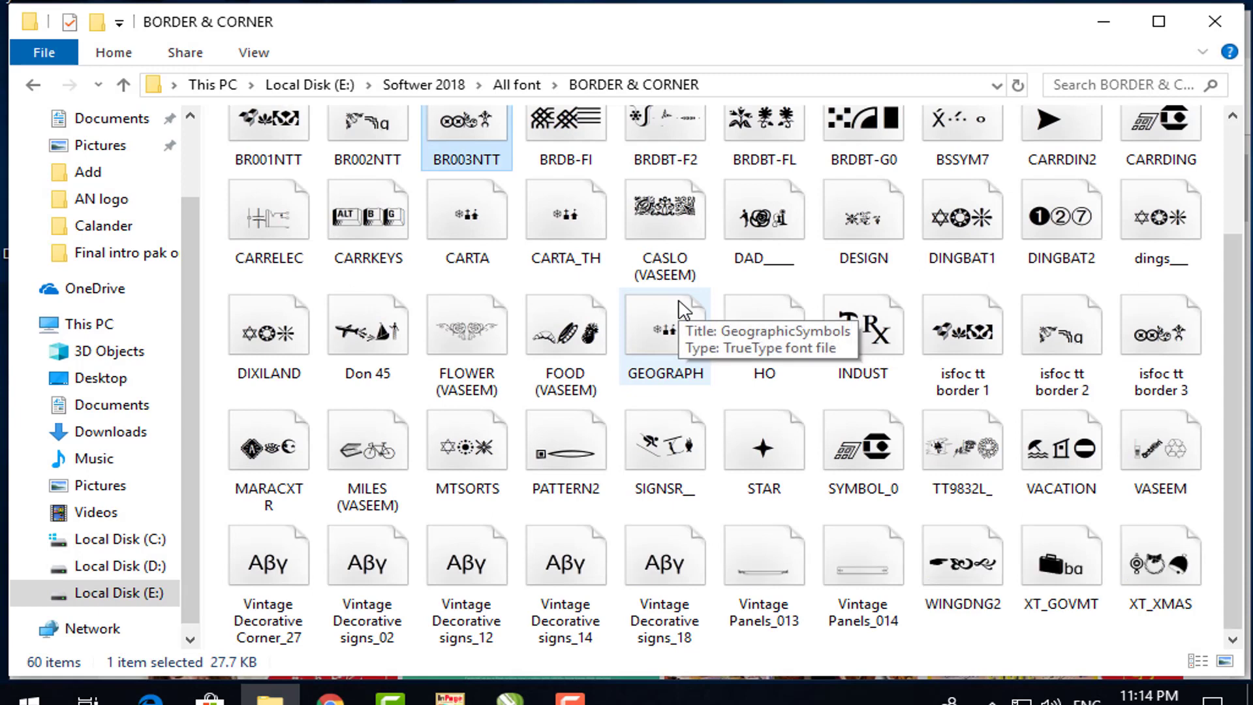
click(672, 188)
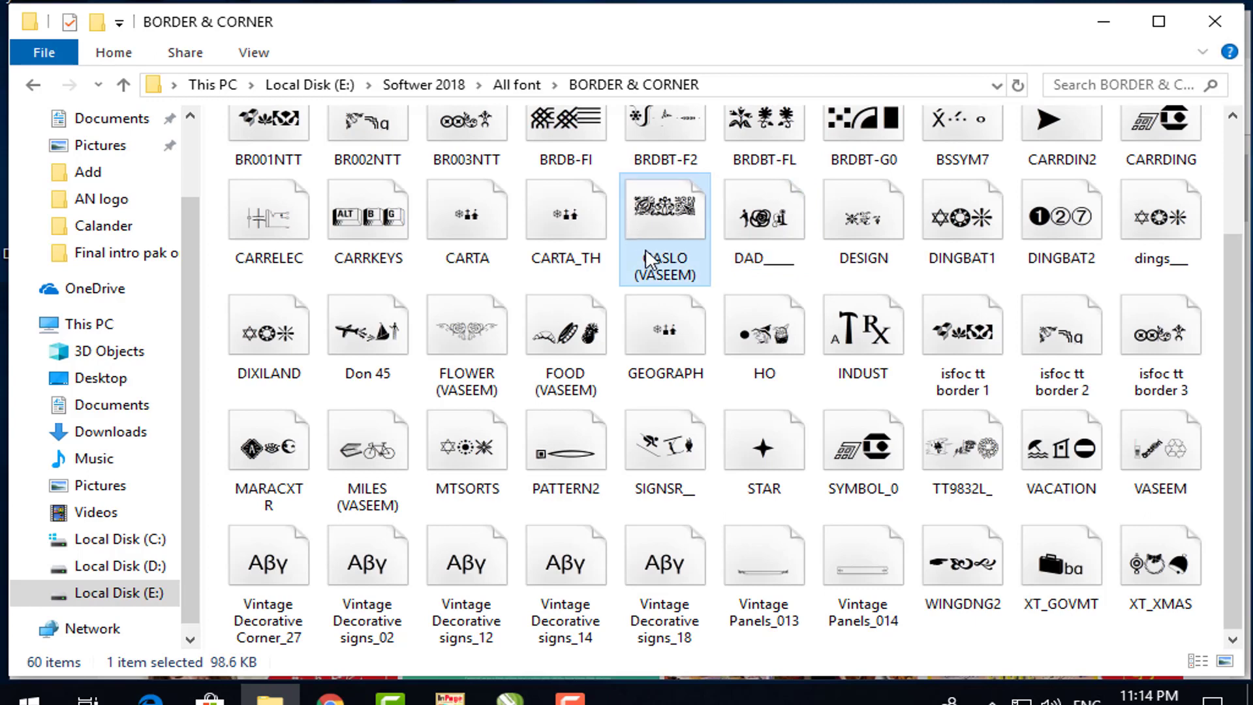
mouse_move(665, 228)
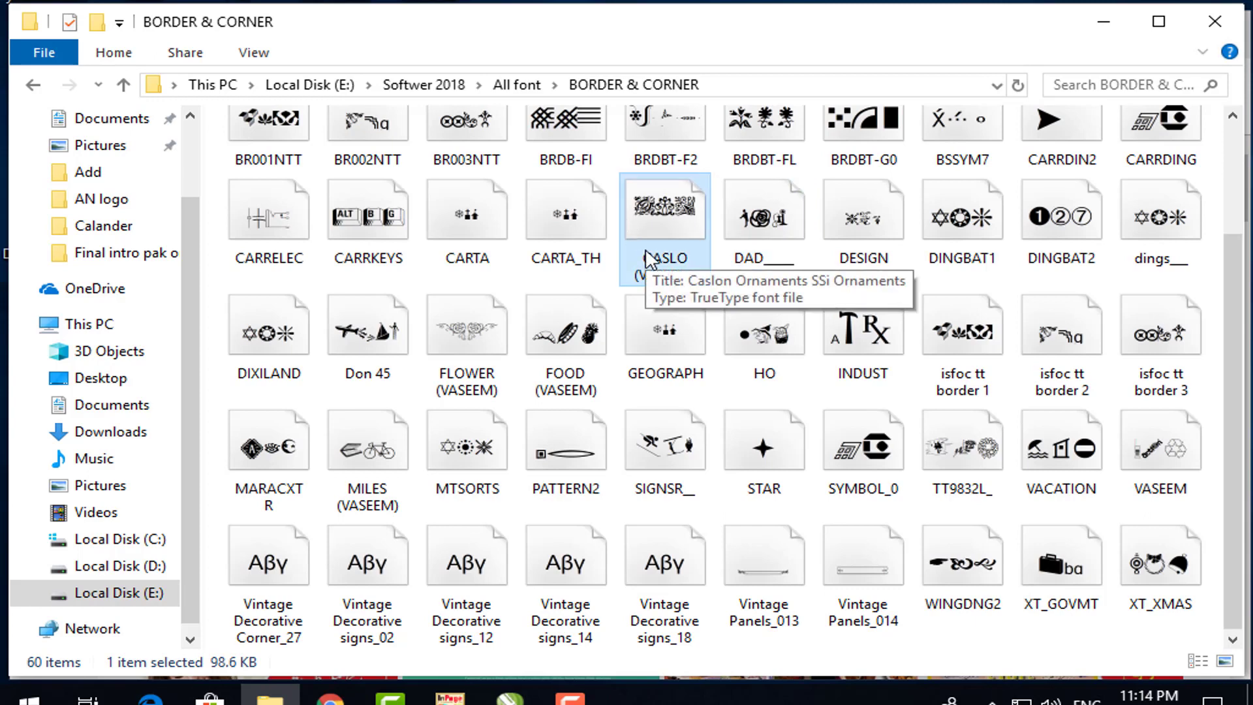
key(BackSpace)
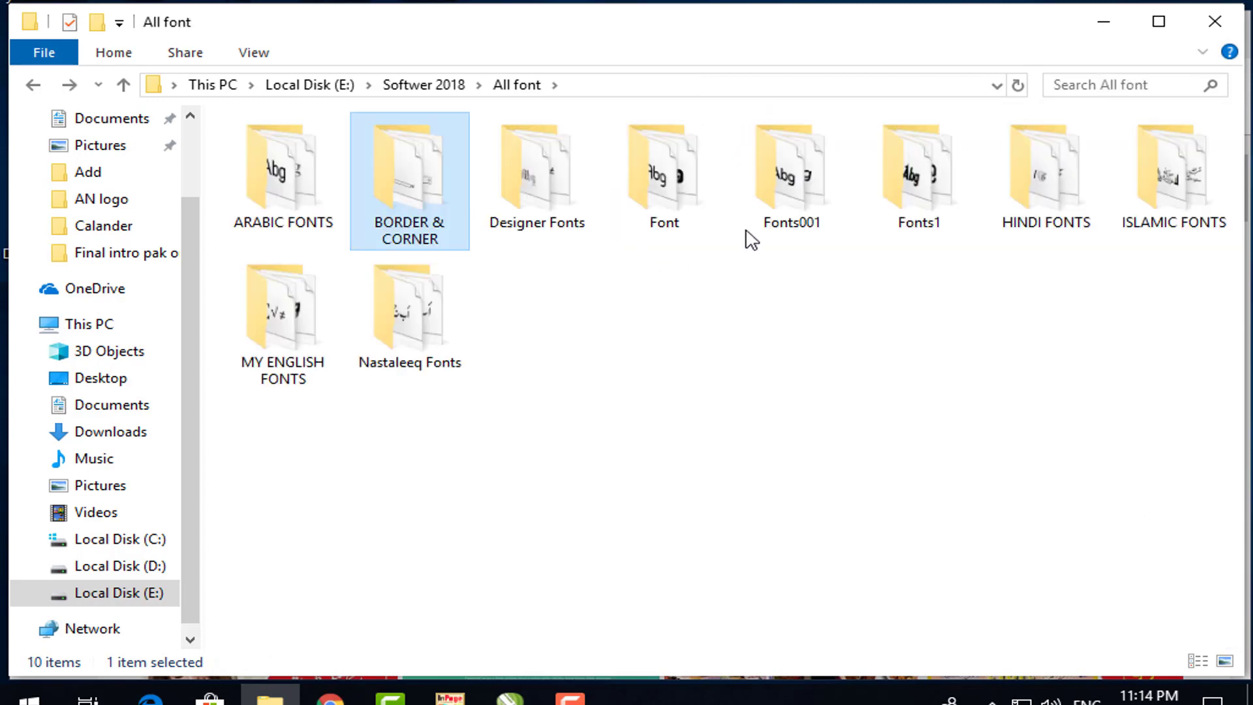
Step: Look through the ARABIC FONTS and HINDI FONTS folders, ending back in All font
click(650, 207)
click(285, 204)
double_click(285, 204)
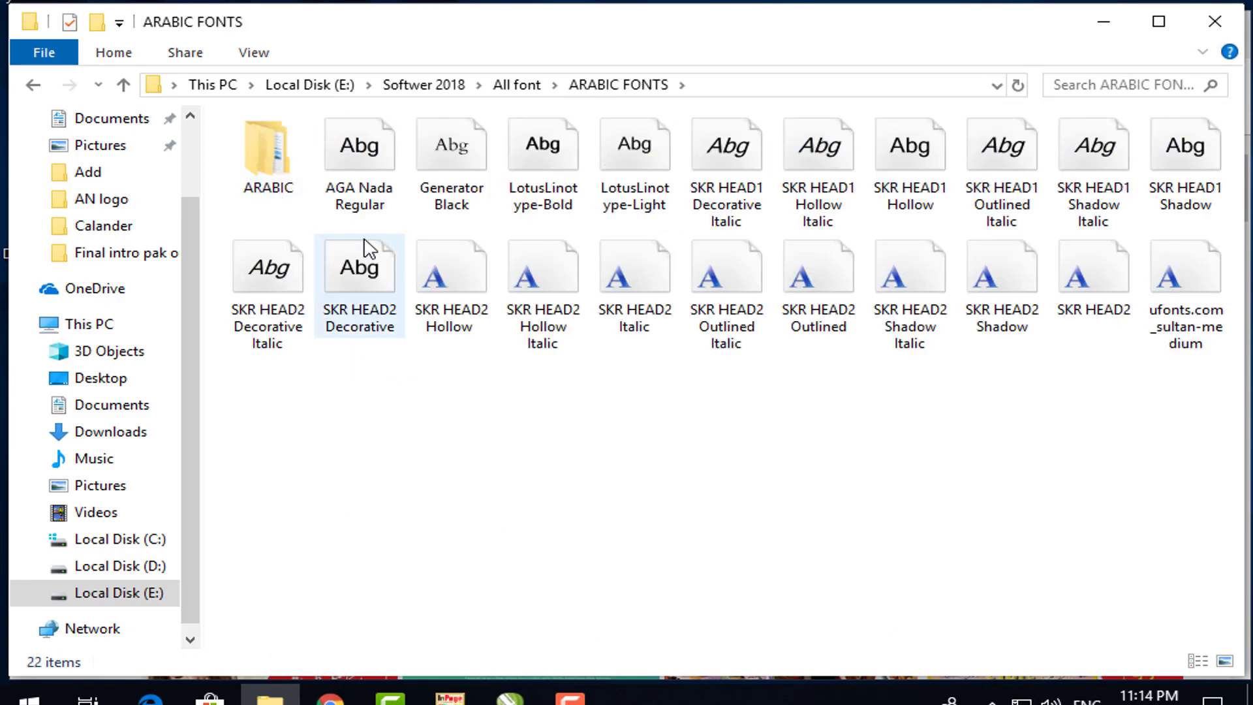
click(391, 286)
key(BackSpace)
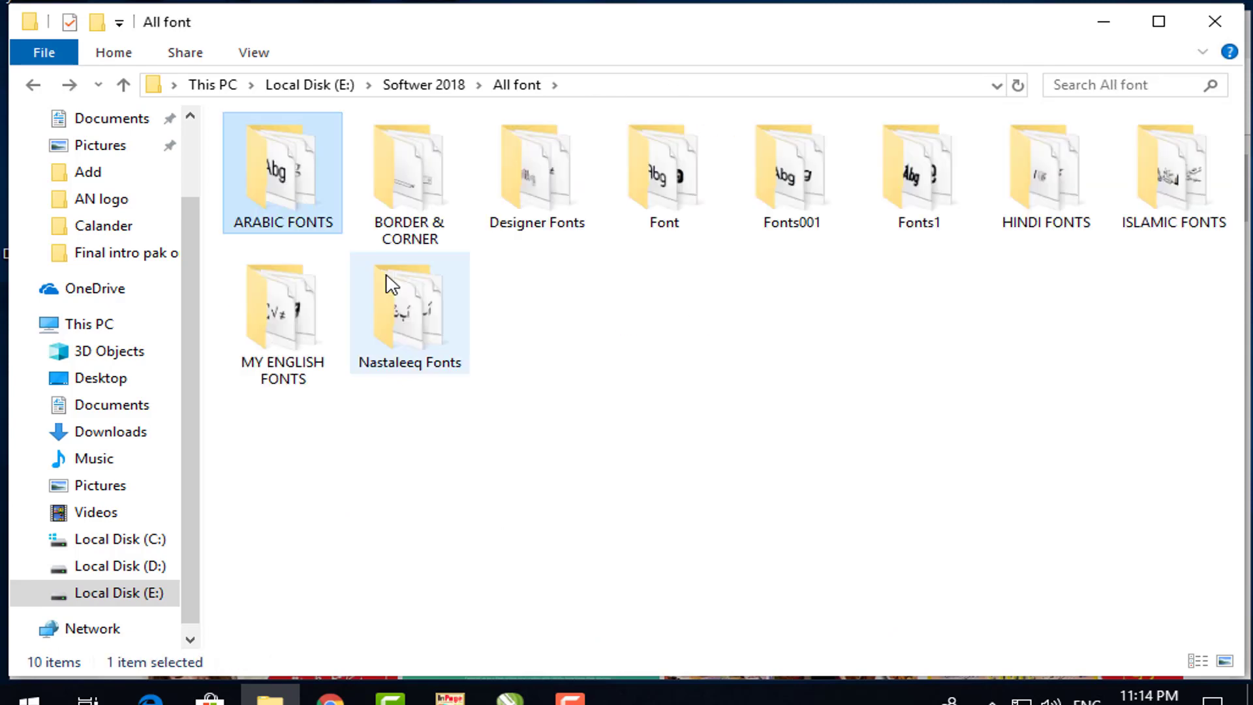
double_click(1062, 208)
click(602, 284)
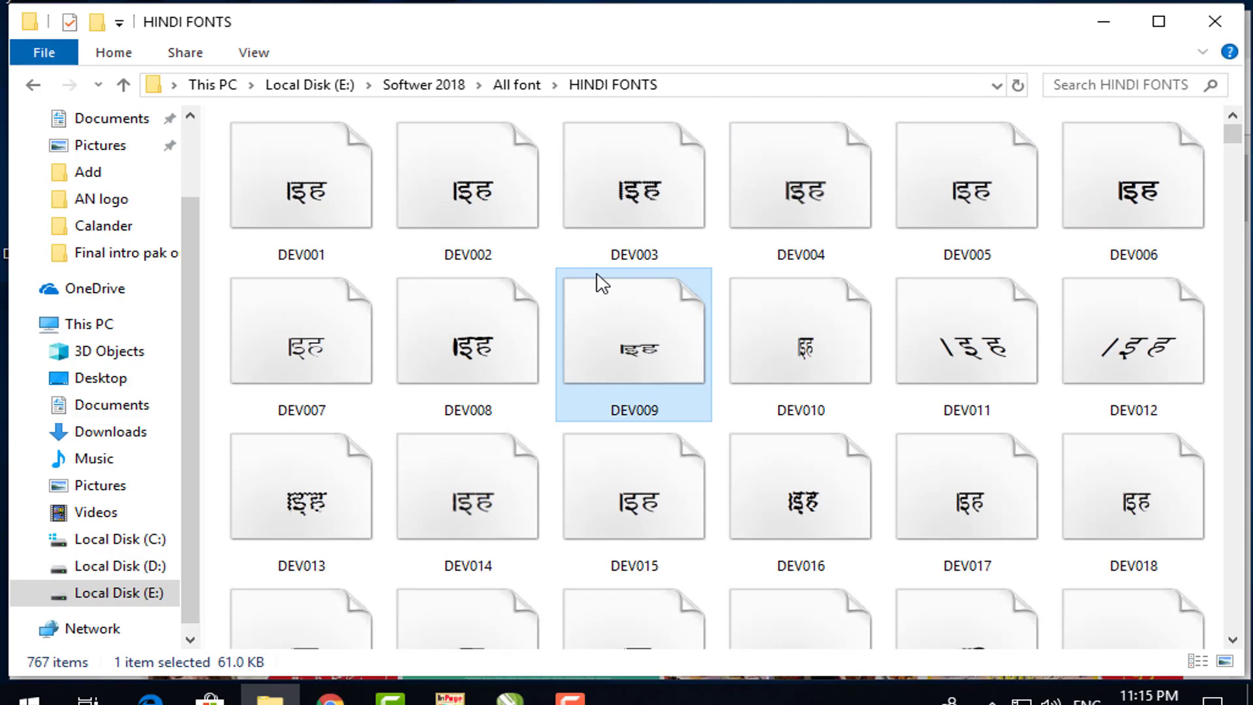
key(BackSpace)
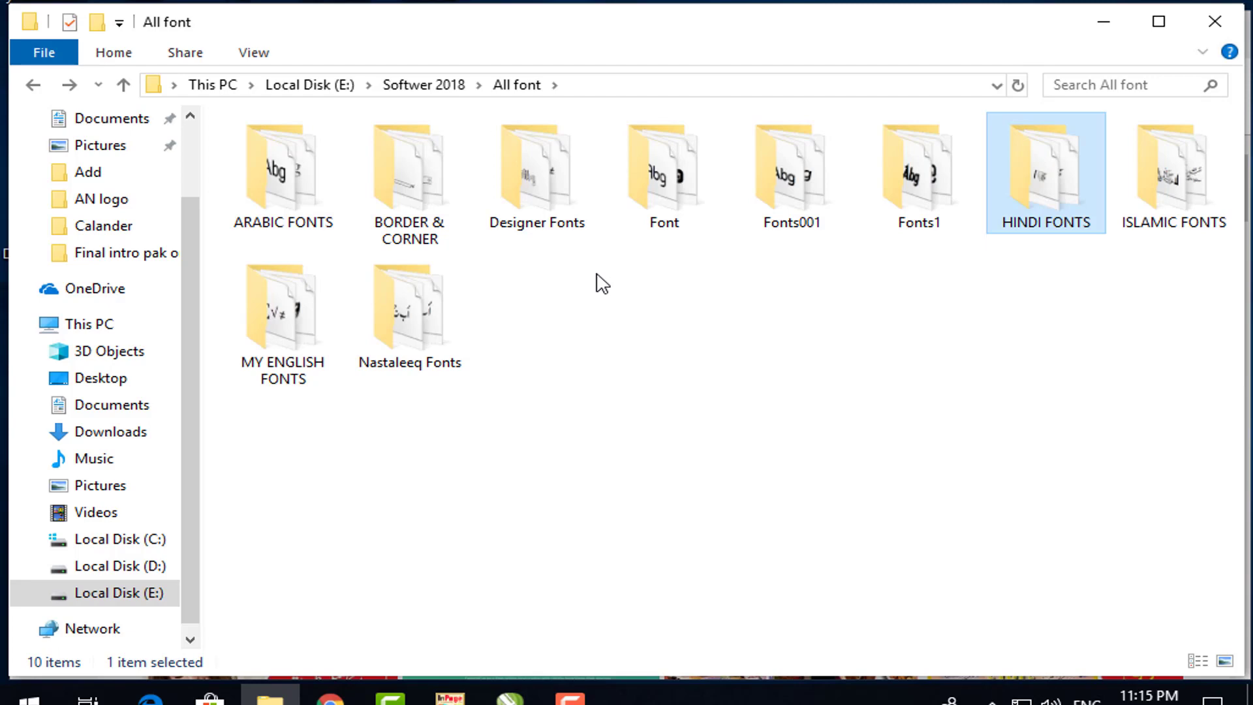
click(330, 697)
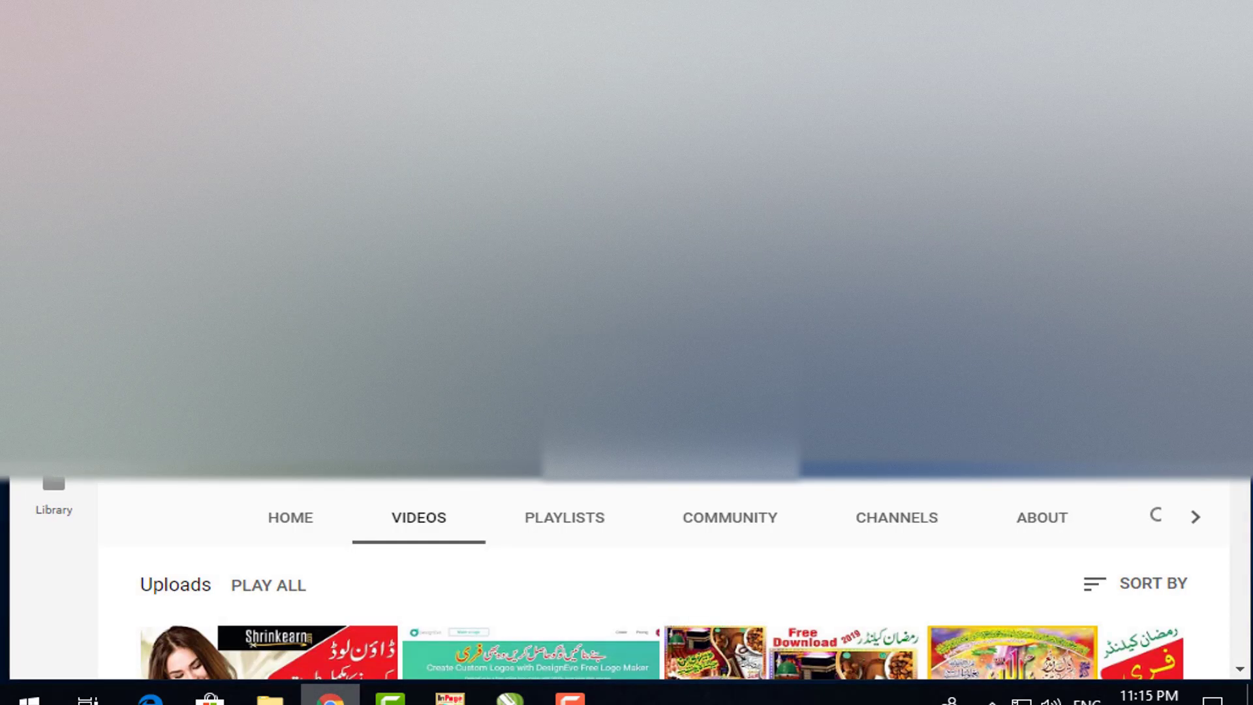